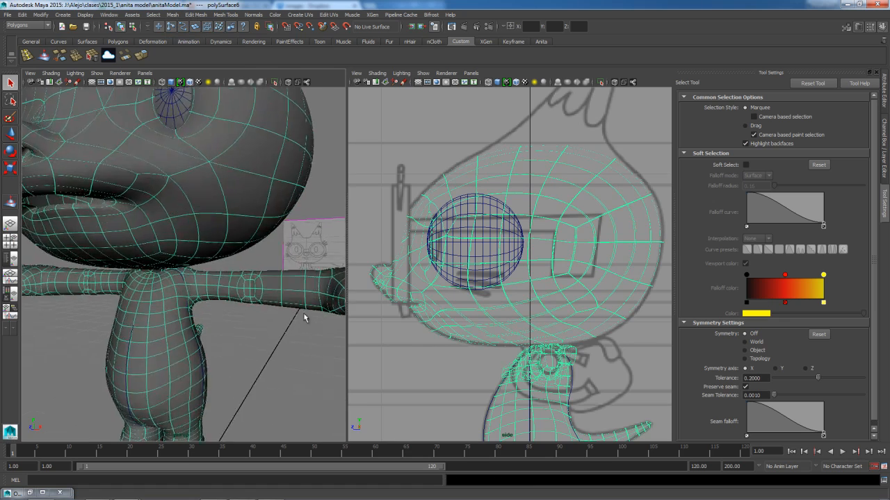
# Check the border edges along one half of the head's underside opening and of the body's neck opening by selecting them.
pyautogui.keyDown('alt'); pyautogui.moveTo(129, 371); pyautogui.dragTo(220, 402, button='right'); pyautogui.keyUp('alt')
pyautogui.keyDown('alt'); pyautogui.moveTo(206, 292); pyautogui.dragTo(62, 313, button='middle'); pyautogui.keyUp('alt')
pyautogui.keyDown('alt'); pyautogui.moveTo(63, 313); pyautogui.dragTo(88, 324, button='right'); pyautogui.keyUp('alt')
pyautogui.keyDown('alt'); pyautogui.moveTo(88, 324); pyautogui.dragTo(177, 294); pyautogui.keyUp('alt')
pyautogui.keyDown('alt'); pyautogui.moveTo(177, 294); pyautogui.dragTo(252, 299, button='middle'); pyautogui.keyUp('alt')
pyautogui.keyDown('alt'); pyautogui.moveTo(252, 299); pyautogui.dragTo(185, 299); pyautogui.keyUp('alt')
pyautogui.moveTo(215, 192); pyautogui.dragTo(211, 145, button='right')
pyautogui.click(195, 169)
pyautogui.keyDown('shift'); pyautogui.click(249, 201); pyautogui.keyUp('shift')
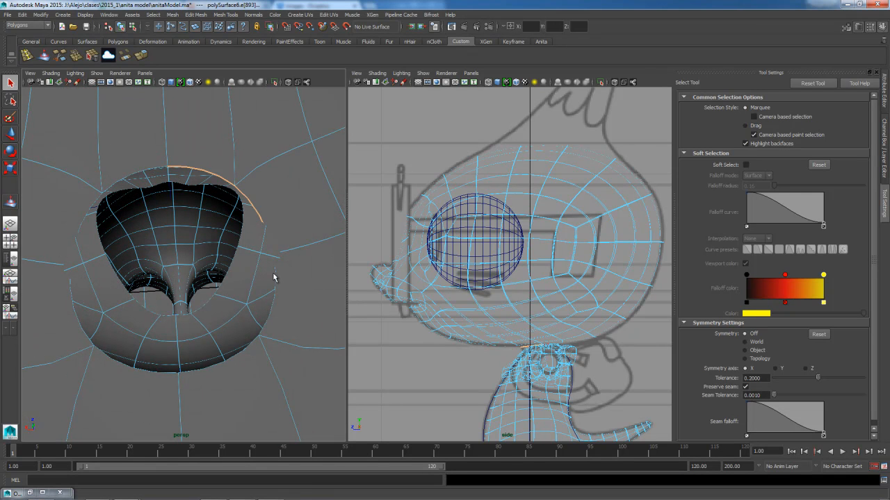
pyautogui.keyDown('shift'); pyautogui.click(276, 280); pyautogui.keyUp('shift')
pyautogui.keyDown('alt'); pyautogui.moveTo(250, 351); pyautogui.dragTo(268, 337); pyautogui.keyUp('alt')
pyautogui.keyDown('shift'); pyautogui.click(257, 339); pyautogui.keyUp('shift')
pyautogui.click(178, 200)
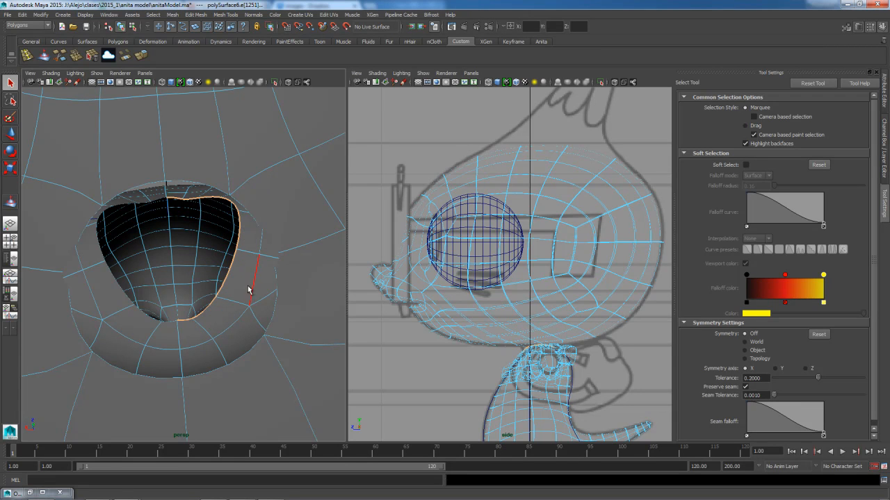
# Examine the gap between the head opening and the body's neck opening from several angles.
pyautogui.scroll(-4, 233, 276)
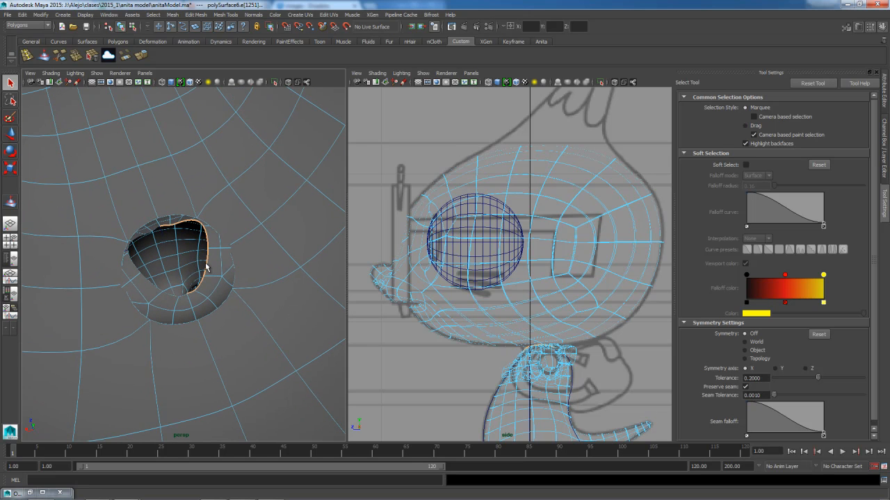
pyautogui.keyDown('alt'); pyautogui.moveTo(258, 235); pyautogui.dragTo(227, 250); pyautogui.keyUp('alt')
pyautogui.moveTo(227, 250)
pyautogui.keyDown('alt'); pyautogui.mouseDown(button='right')
pyautogui.moveTo(258, 267)
pyautogui.moveTo(248, 232)
pyautogui.moveTo(224, 244)
pyautogui.mouseUp(button='right'); pyautogui.keyUp('alt')
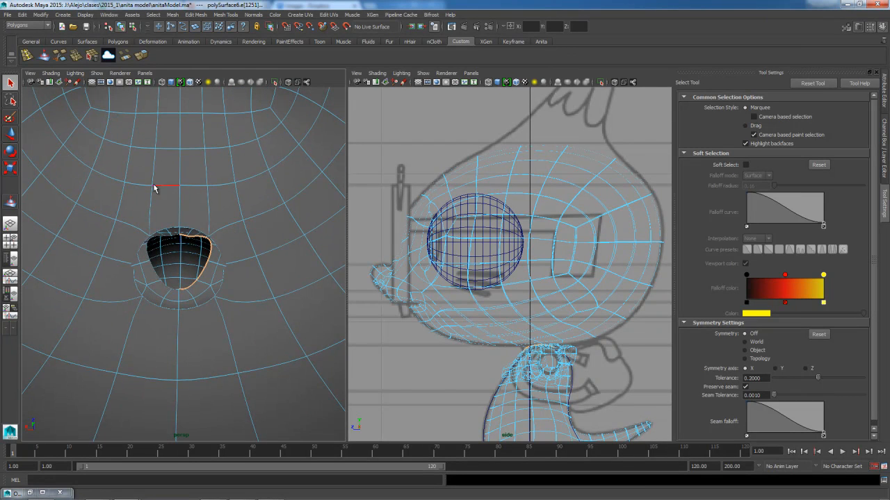
pyautogui.keyDown('alt'); pyautogui.moveTo(253, 287); pyautogui.dragTo(191, 277, button='right'); pyautogui.keyUp('alt')
pyautogui.keyDown('alt'); pyautogui.moveTo(191, 276); pyautogui.dragTo(270, 233); pyautogui.keyUp('alt')
pyautogui.keyDown('alt'); pyautogui.moveTo(271, 232); pyautogui.dragTo(216, 197, button='right'); pyautogui.keyUp('alt')
pyautogui.keyDown('alt'); pyautogui.moveTo(216, 197); pyautogui.dragTo(227, 215); pyautogui.keyUp('alt')
pyautogui.keyDown('alt'); pyautogui.moveTo(226, 216); pyautogui.dragTo(284, 298, button='right'); pyautogui.keyUp('alt')
pyautogui.keyDown('alt'); pyautogui.moveTo(284, 298); pyautogui.dragTo(180, 278); pyautogui.keyUp('alt')
pyautogui.keyDown('alt'); pyautogui.moveTo(181, 278); pyautogui.dragTo(228, 327, button='right'); pyautogui.keyUp('alt')
pyautogui.keyDown('alt'); pyautogui.moveTo(228, 327); pyautogui.dragTo(178, 360); pyautogui.keyUp('alt')
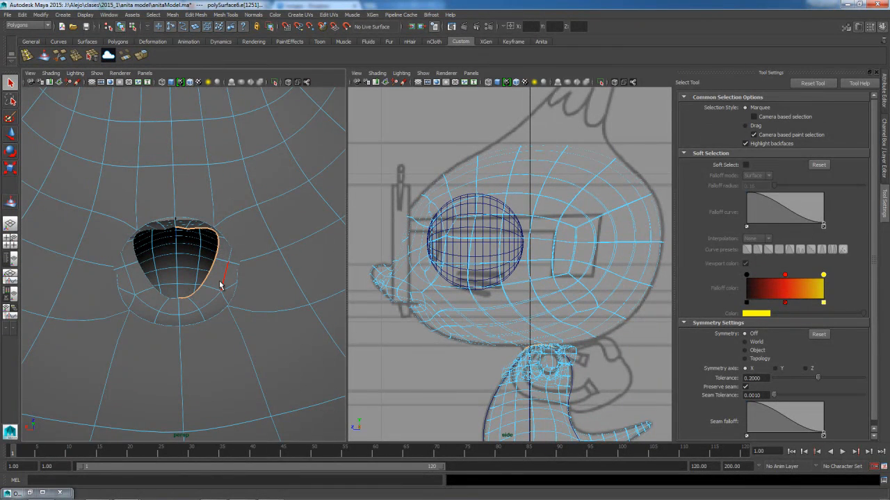
# Bridge the back edges of the neck opening to the facing edges of the head opening with 1 division.
pyautogui.click(183, 300)
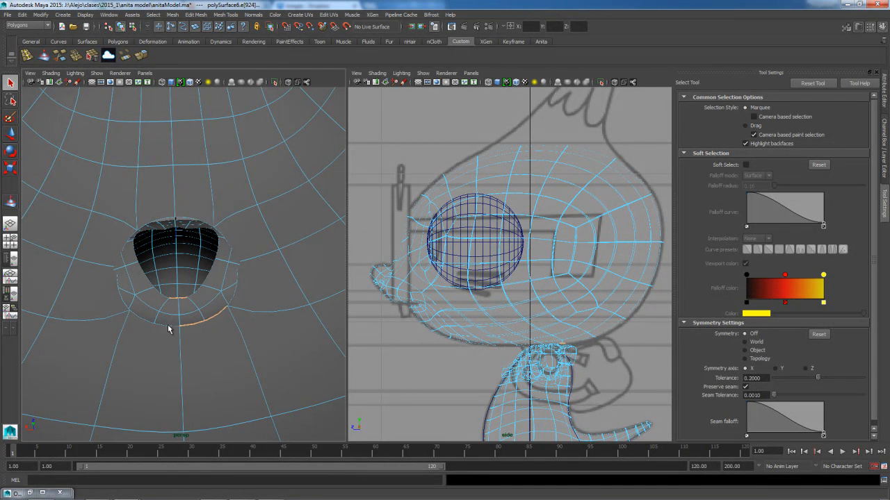
pyautogui.keyDown('shift'); pyautogui.click(164, 329); pyautogui.keyUp('shift')
pyautogui.click(125, 55)
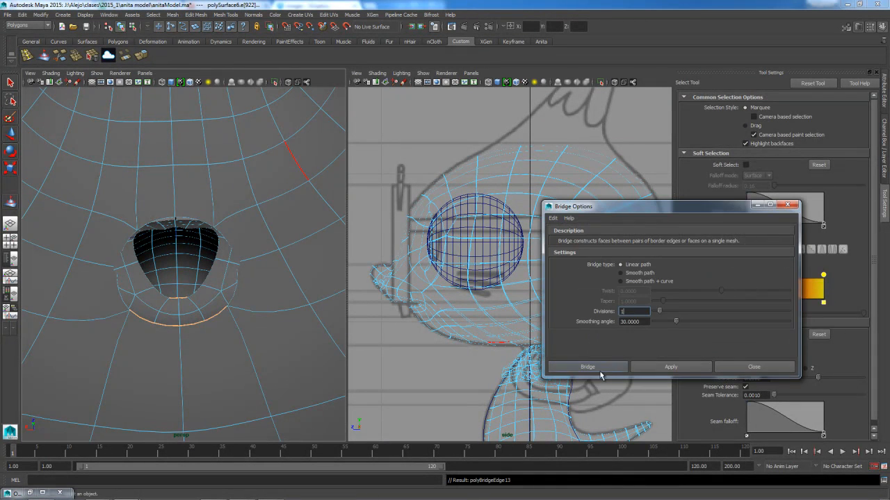
pyautogui.click(615, 364)
# Bridge the front edges of the neck opening to the facing head edges using a linear path with 1 division.
pyautogui.keyDown('alt'); pyautogui.moveTo(243, 310); pyautogui.dragTo(207, 276); pyautogui.keyUp('alt')
pyautogui.keyDown('alt'); pyautogui.moveTo(210, 267); pyautogui.dragTo(221, 347, button='middle'); pyautogui.keyUp('alt')
pyautogui.keyDown('alt'); pyautogui.moveTo(220, 346); pyautogui.dragTo(242, 371); pyautogui.keyUp('alt')
pyautogui.keyDown('alt'); pyautogui.moveTo(242, 371); pyautogui.dragTo(217, 341, button='right'); pyautogui.keyUp('alt')
pyautogui.keyDown('alt'); pyautogui.moveTo(217, 342); pyautogui.dragTo(192, 297); pyautogui.keyUp('alt')
pyautogui.click(186, 284)
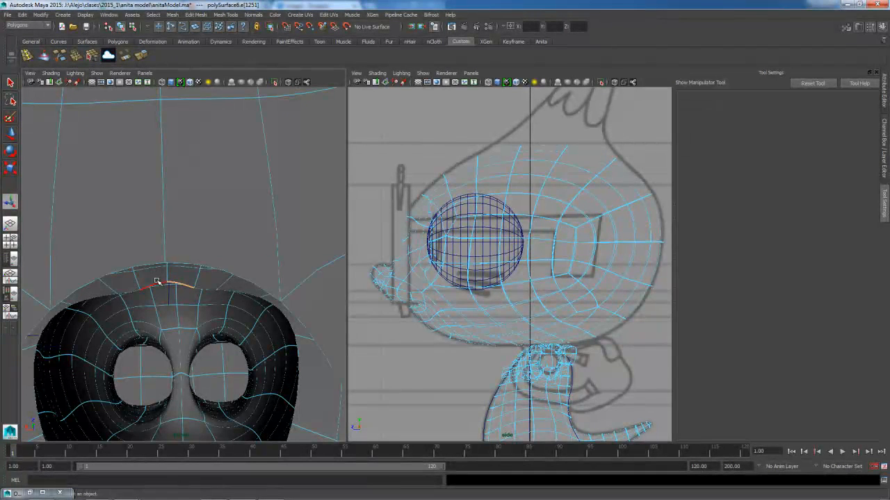
pyautogui.keyDown('shift'); pyautogui.click(151, 262); pyautogui.keyUp('shift')
pyautogui.click(125, 56)
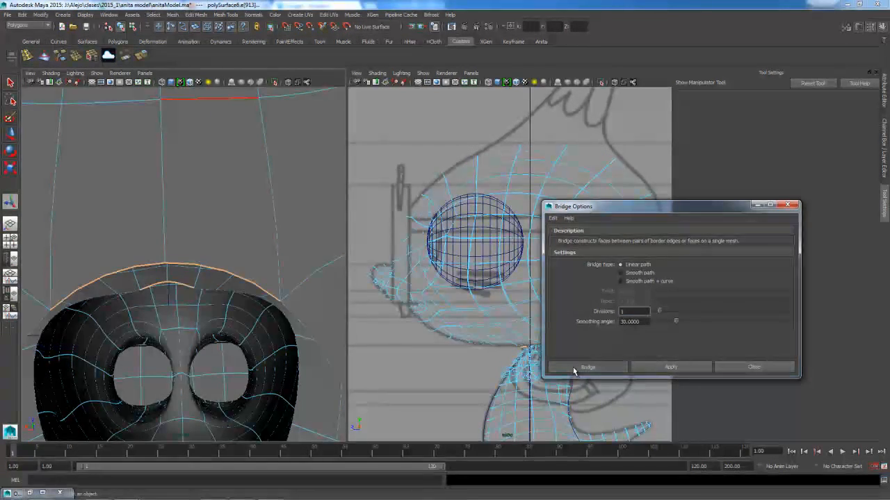
pyautogui.click(586, 367)
# With the Multi-Cut Tool, cut from one border edge to the corner vertex beside the head opening and back to the neighbouring border edge.
pyautogui.keyDown('alt'); pyautogui.moveTo(257, 296); pyautogui.dragTo(209, 295); pyautogui.keyUp('alt')
pyautogui.keyDown('alt'); pyautogui.moveTo(208, 296); pyautogui.dragTo(253, 311, button='right'); pyautogui.keyUp('alt')
pyautogui.keyDown('alt'); pyautogui.moveTo(253, 311); pyautogui.dragTo(213, 337); pyautogui.keyUp('alt')
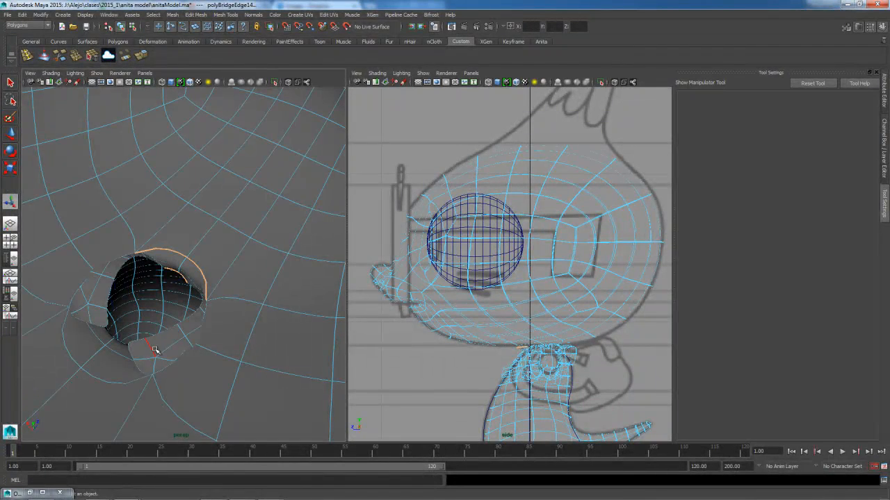
pyautogui.moveTo(155, 364)
pyautogui.keyDown('alt'); pyautogui.mouseDown()
pyautogui.moveTo(213, 378)
pyautogui.moveTo(171, 371)
pyautogui.moveTo(162, 338)
pyautogui.moveTo(170, 326)
pyautogui.moveTo(165, 351)
pyautogui.mouseUp(); pyautogui.keyUp('alt')
pyautogui.keyDown('alt'); pyautogui.moveTo(166, 332); pyautogui.dragTo(186, 342, button='right'); pyautogui.keyUp('alt')
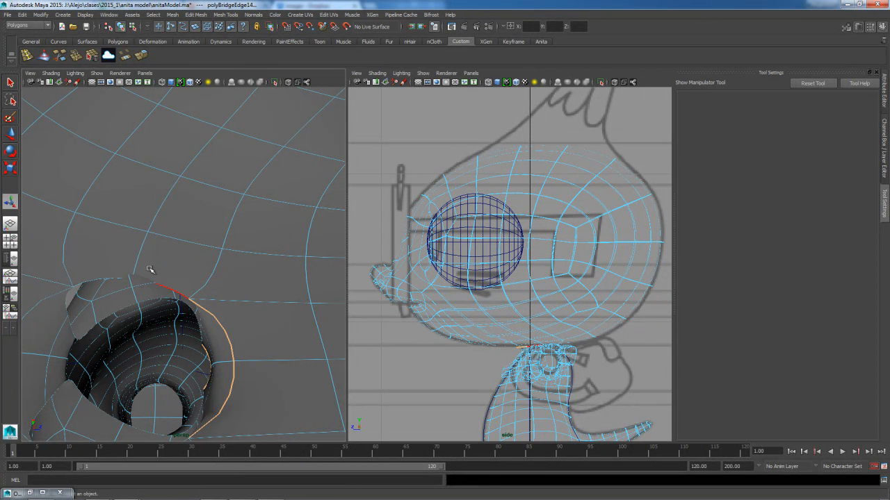
pyautogui.moveTo(173, 173); pyautogui.dragTo(223, 165, button='right')
pyautogui.click(201, 165)
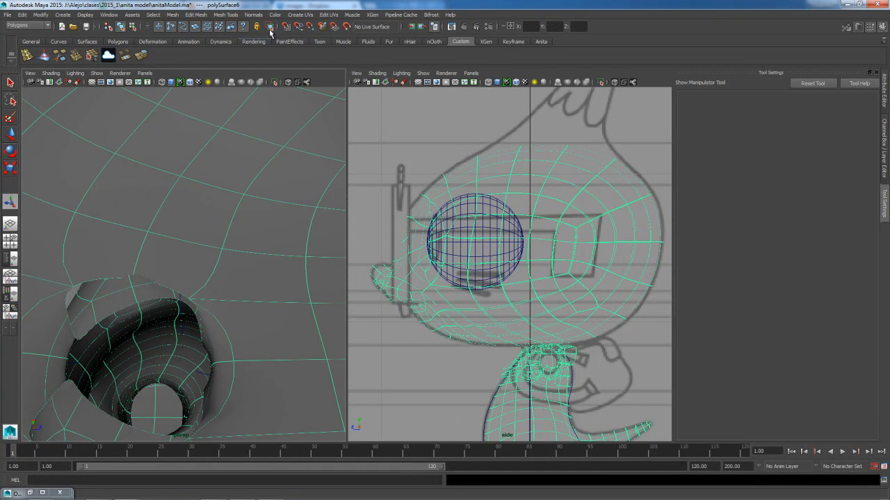
pyautogui.click(226, 15)
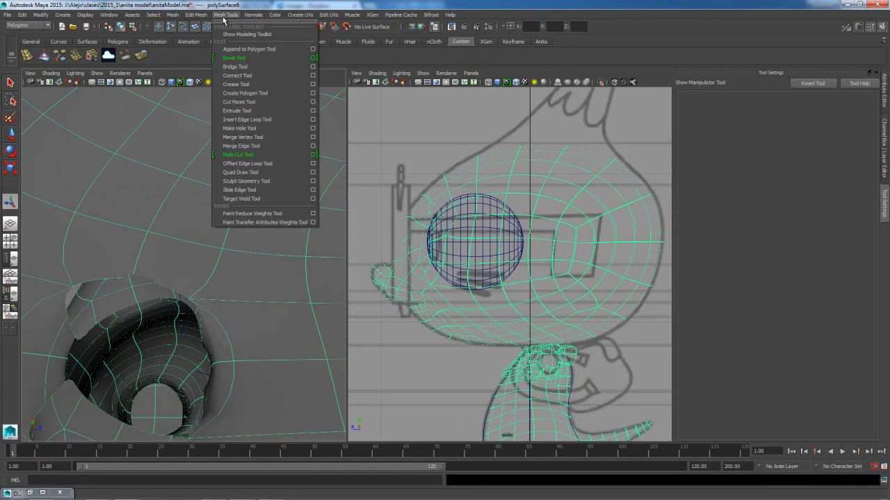
pyautogui.click(253, 156)
pyautogui.click(98, 280)
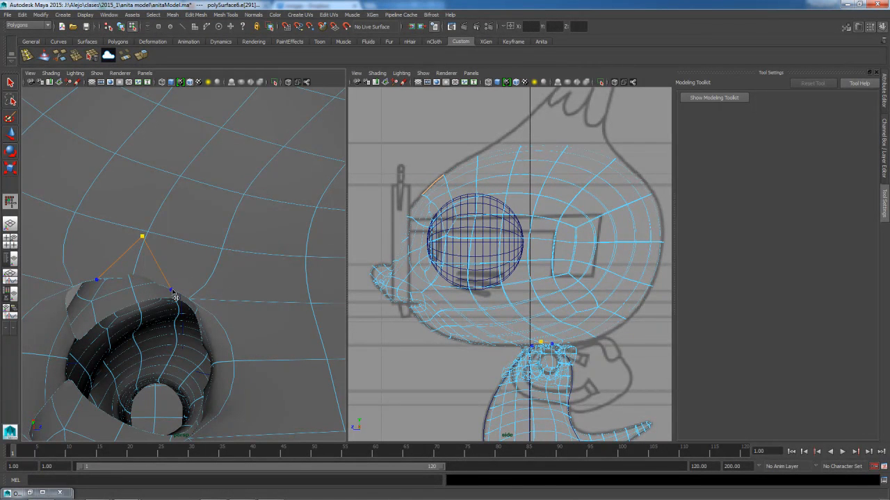
pyautogui.rightClick(179, 285)
# Make the matching Multi-Cut around the corner vertex on the opposite side of the head opening and leave the tool.
pyautogui.keyDown('alt'); pyautogui.moveTo(155, 289); pyautogui.dragTo(139, 306); pyautogui.keyUp('alt')
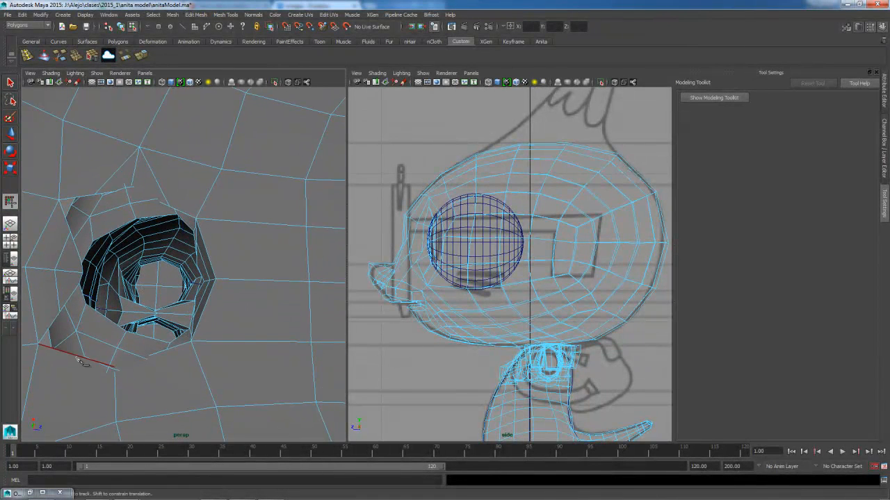
pyautogui.click(116, 422)
pyautogui.press('Return')
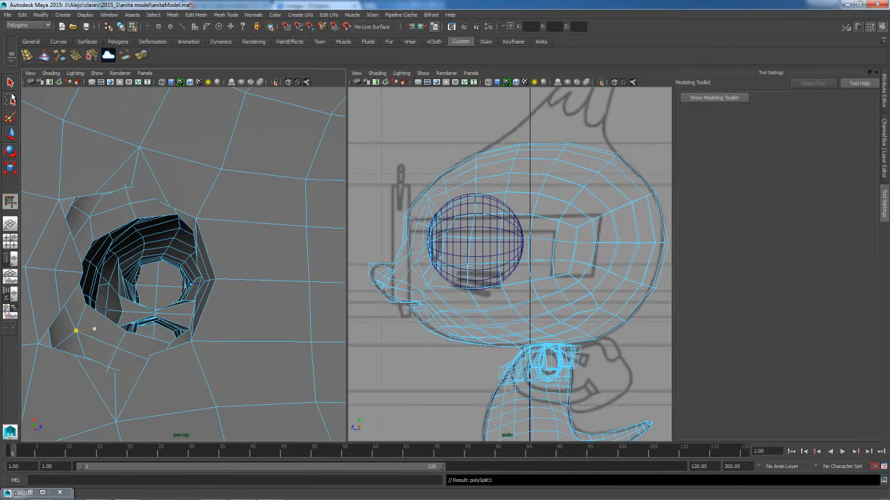
pyautogui.click(11, 82)
# Move the middle side vertices of the head opening slightly down with soft selection, and turn soft selection off.
pyautogui.keyDown('alt'); pyautogui.moveTo(160, 255); pyautogui.dragTo(206, 253); pyautogui.keyUp('alt')
pyautogui.keyDown('alt'); pyautogui.moveTo(206, 254); pyautogui.dragTo(210, 228, button='middle'); pyautogui.keyUp('alt')
pyautogui.keyDown('alt'); pyautogui.moveTo(210, 228); pyautogui.dragTo(197, 272); pyautogui.keyUp('alt')
pyautogui.moveTo(118, 271); pyautogui.dragTo(108, 262, button='right')
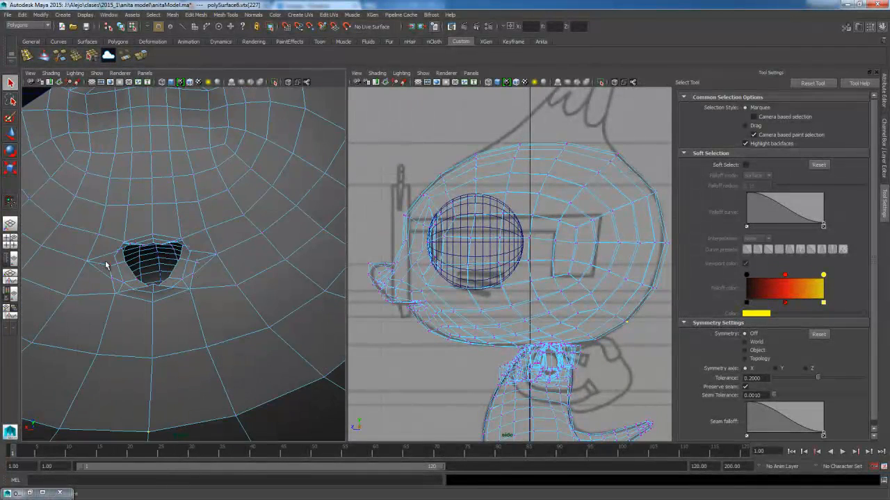
pyautogui.click(188, 264)
pyautogui.press('b')
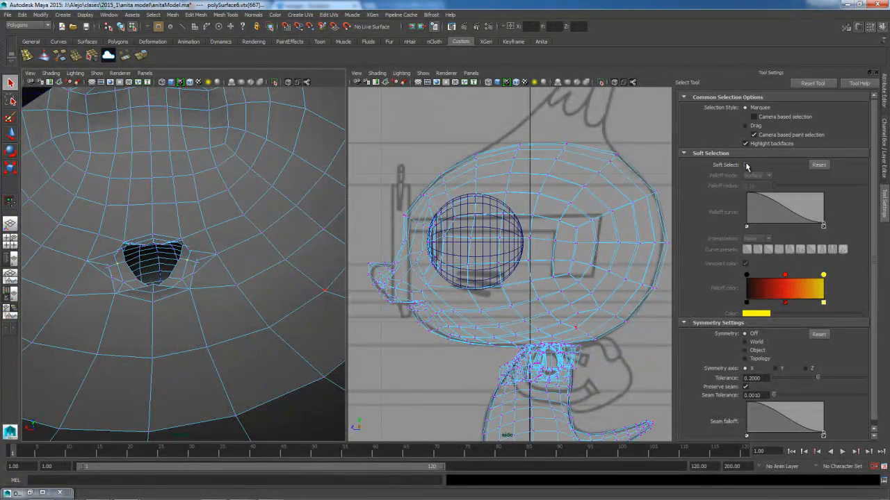
pyautogui.press('w')
pyautogui.press('f')
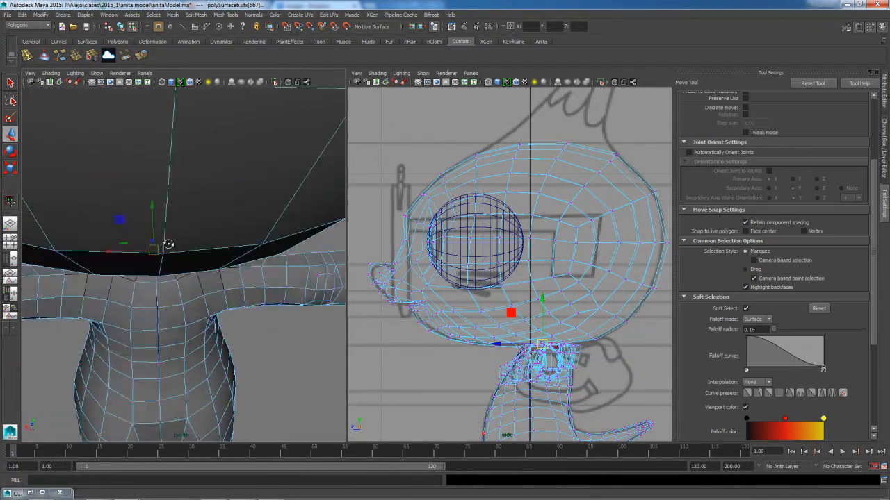
pyautogui.moveTo(153, 200); pyautogui.dragTo(155, 206)
pyautogui.keyDown('alt'); pyautogui.moveTo(157, 210); pyautogui.dragTo(175, 288); pyautogui.keyUp('alt')
pyautogui.keyDown('alt'); pyautogui.moveTo(138, 255); pyautogui.dragTo(191, 161); pyautogui.keyUp('alt')
pyautogui.click(738, 310)
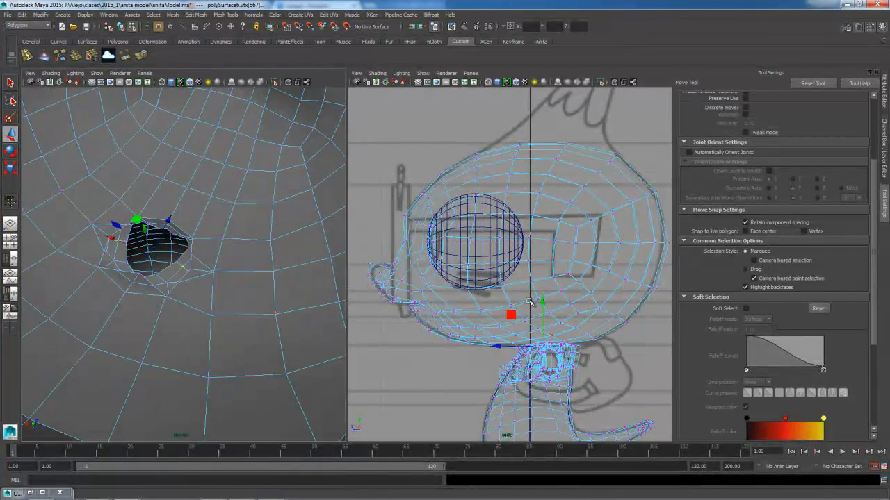
# Select the facing head and neck border edges along one open side of the neck gap.
pyautogui.keyDown('alt'); pyautogui.moveTo(201, 292); pyautogui.dragTo(174, 232); pyautogui.keyUp('alt')
pyautogui.rightClick(170, 229)
pyautogui.click(167, 207)
pyautogui.click(157, 244)
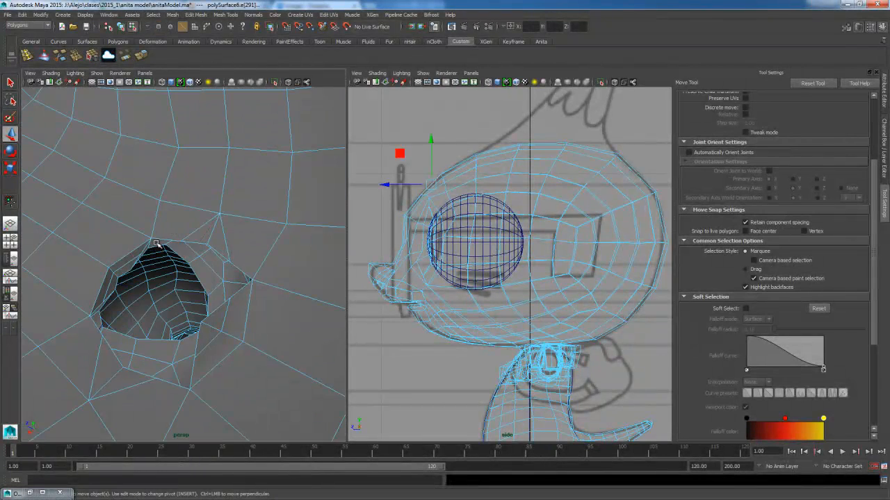
pyautogui.click(159, 244)
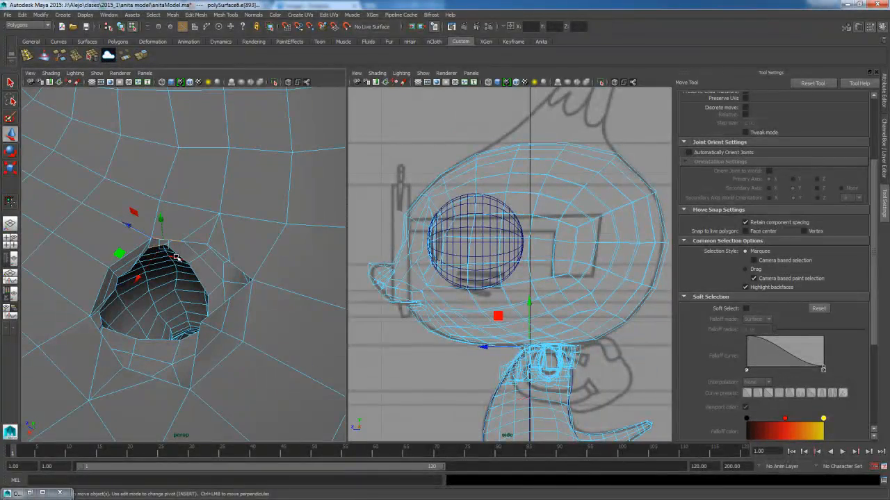
pyautogui.keyDown('shift'); pyautogui.click(180, 254); pyautogui.keyUp('shift')
pyautogui.keyDown('shift'); pyautogui.click(197, 243); pyautogui.keyUp('shift')
pyautogui.keyDown('shift'); pyautogui.click(200, 278); pyautogui.keyUp('shift')
pyautogui.keyDown('alt'); pyautogui.moveTo(227, 312); pyautogui.dragTo(244, 266); pyautogui.keyUp('alt')
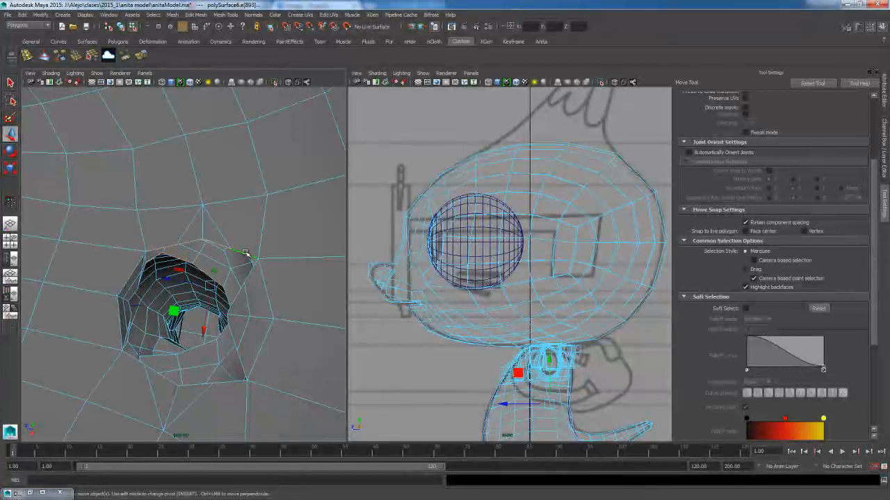
# Try to bridge the selected side edges with 1 division, and undo.
pyautogui.doubleClick(124, 57)
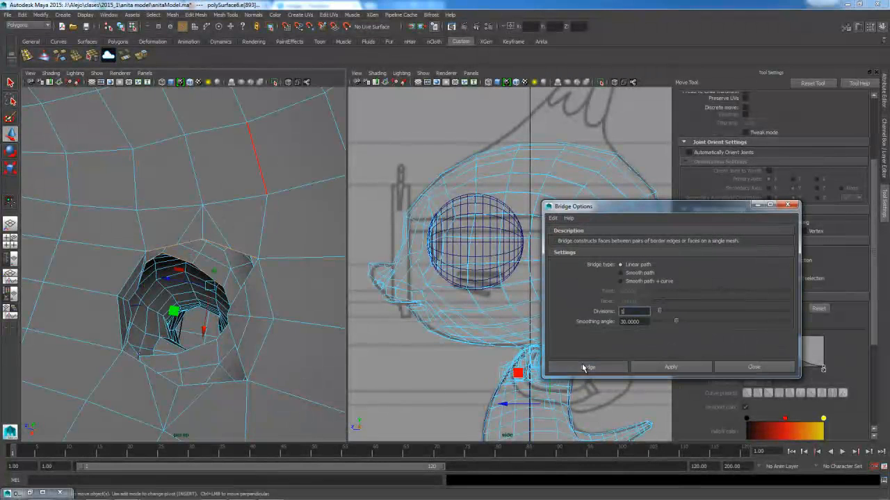
pyautogui.click(582, 368)
pyautogui.keyDown('alt'); pyautogui.moveTo(340, 330); pyautogui.dragTo(254, 289); pyautogui.keyUp('alt')
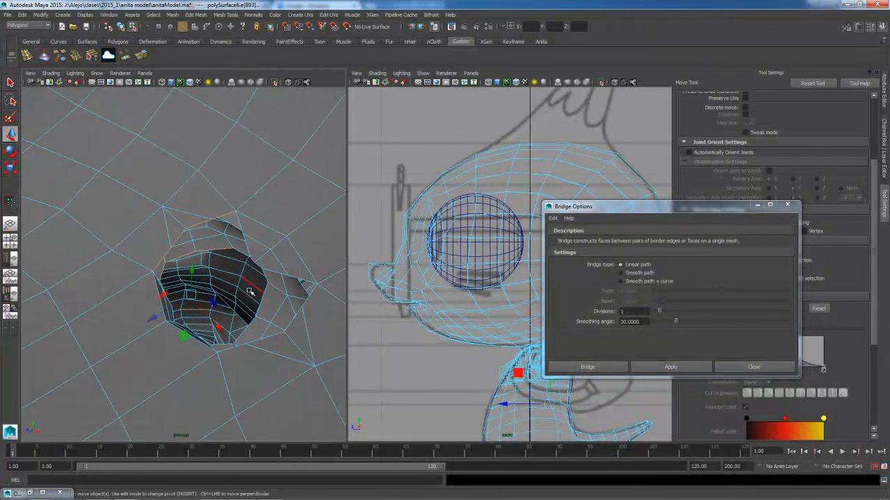
pyautogui.hotkey('ctrl', 'z')
# Add the missing border edges to the selection and bridge this side of the neck gap with 1 division.
pyautogui.keyDown('shift'); pyautogui.click(233, 254); pyautogui.keyUp('shift')
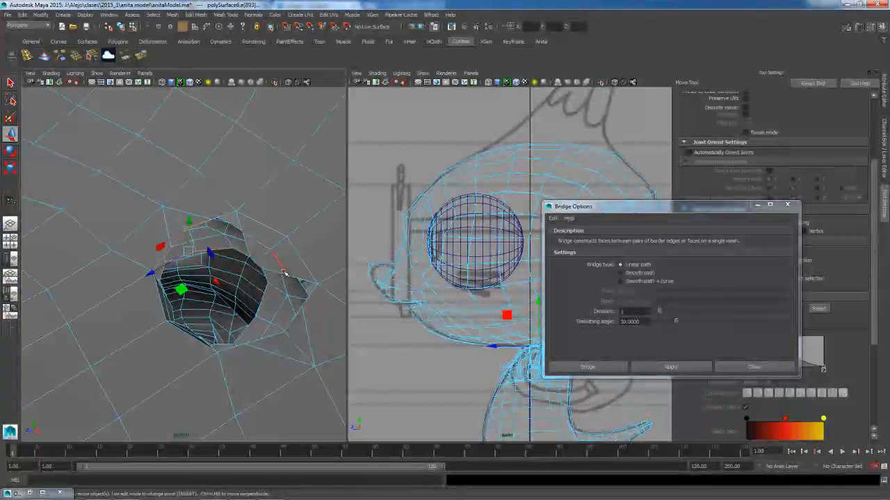
pyautogui.keyDown('shift'); pyautogui.click(239, 251); pyautogui.keyUp('shift')
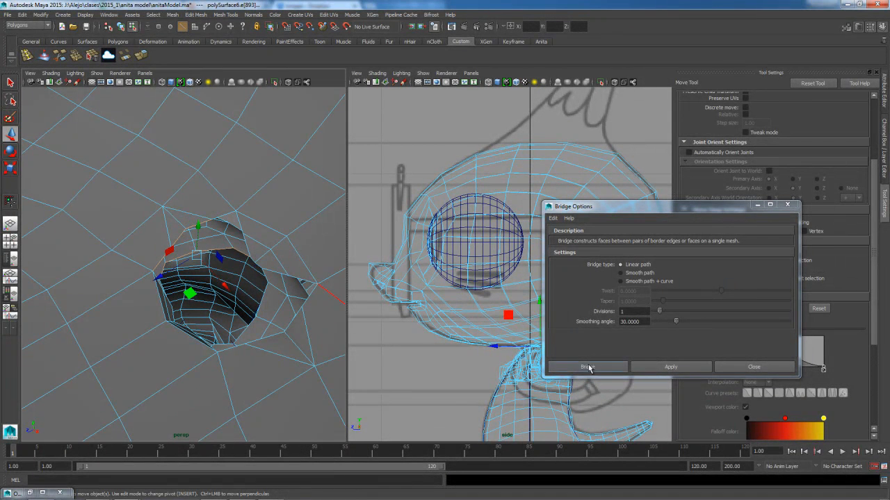
pyautogui.click(588, 367)
pyautogui.keyDown('alt'); pyautogui.moveTo(111, 256); pyautogui.dragTo(58, 254); pyautogui.keyUp('alt')
pyautogui.keyDown('shift'); pyautogui.click(251, 251); pyautogui.keyUp('shift')
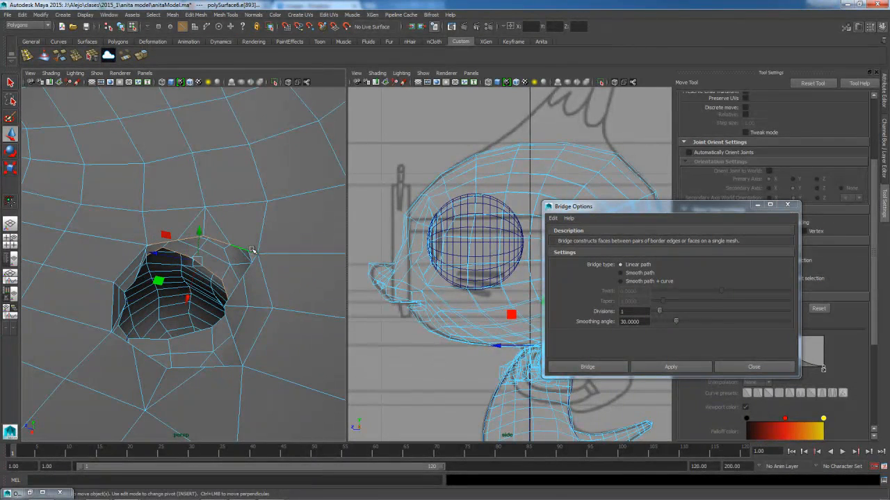
pyautogui.click(588, 367)
# Bridge the remaining gap on the opposite side of the neck with the same settings and show the mesh in smooth preview.
pyautogui.keyDown('alt'); pyautogui.moveTo(257, 306); pyautogui.dragTo(103, 327); pyautogui.keyUp('alt')
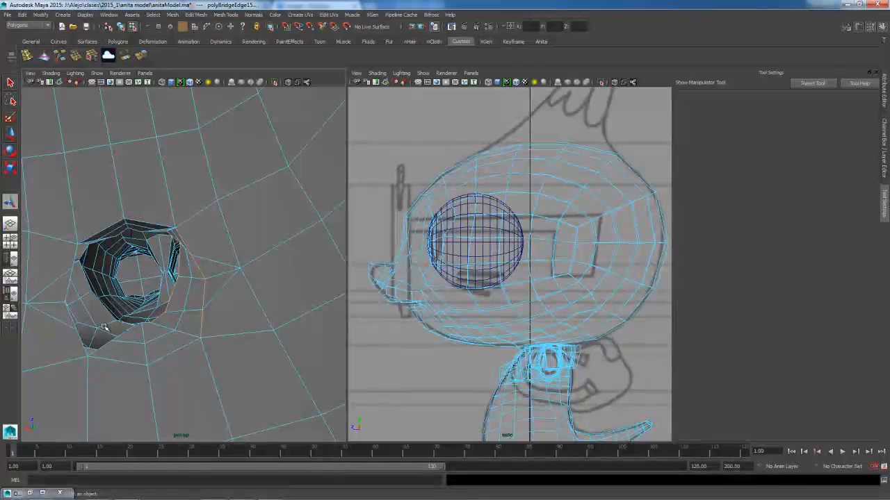
pyautogui.click(101, 338)
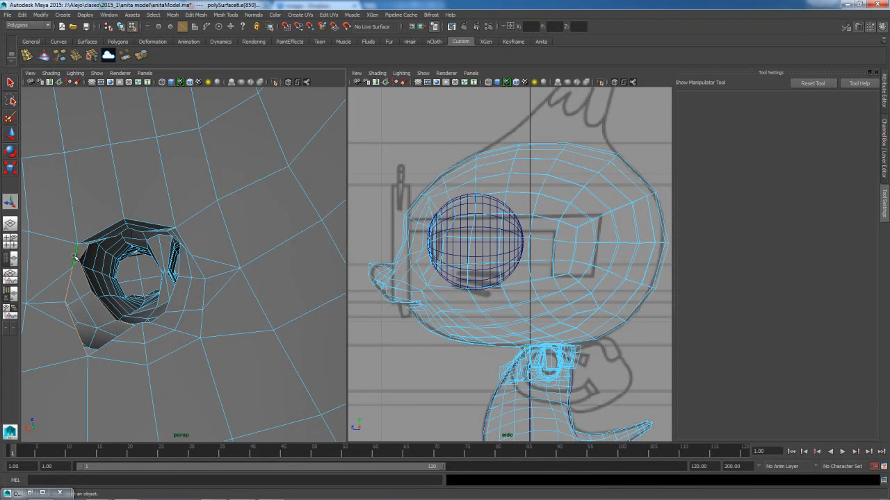
pyautogui.press('g')
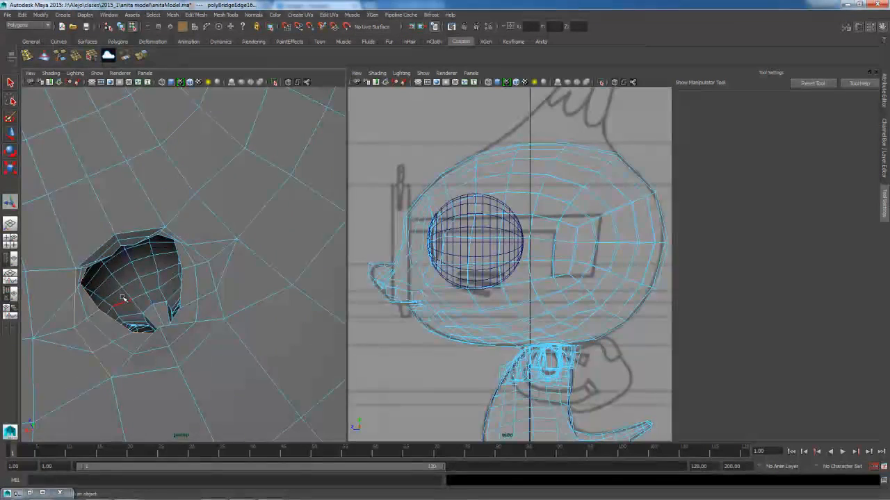
pyautogui.press('3')
pyautogui.keyDown('alt'); pyautogui.moveTo(127, 299); pyautogui.dragTo(199, 311); pyautogui.keyUp('alt')
# Select the doubled vertices on the head-to-neck seam and merge them.
pyautogui.moveTo(205, 281); pyautogui.dragTo(169, 283, button='right')
pyautogui.keyDown('alt'); pyautogui.moveTo(184, 340); pyautogui.dragTo(148, 262); pyautogui.keyUp('alt')
pyautogui.click(187, 334)
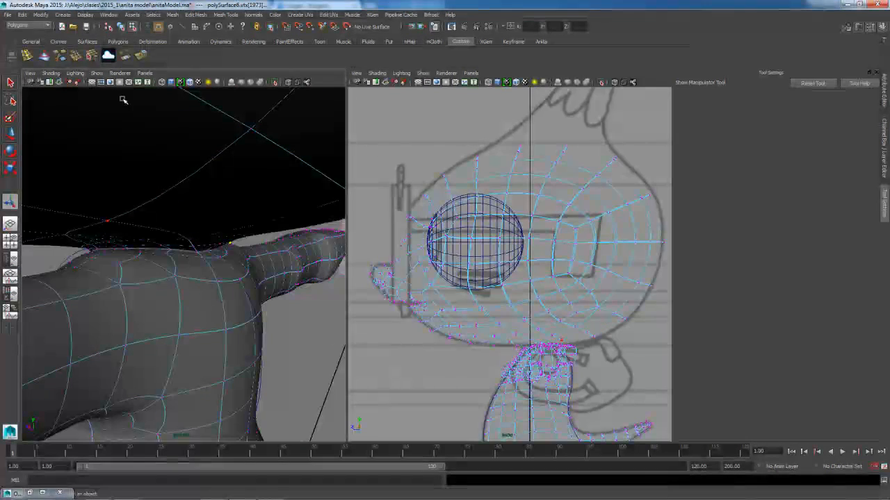
pyautogui.click(74, 61)
pyautogui.keyDown('alt'); pyautogui.moveTo(235, 300); pyautogui.dragTo(219, 317); pyautogui.keyUp('alt')
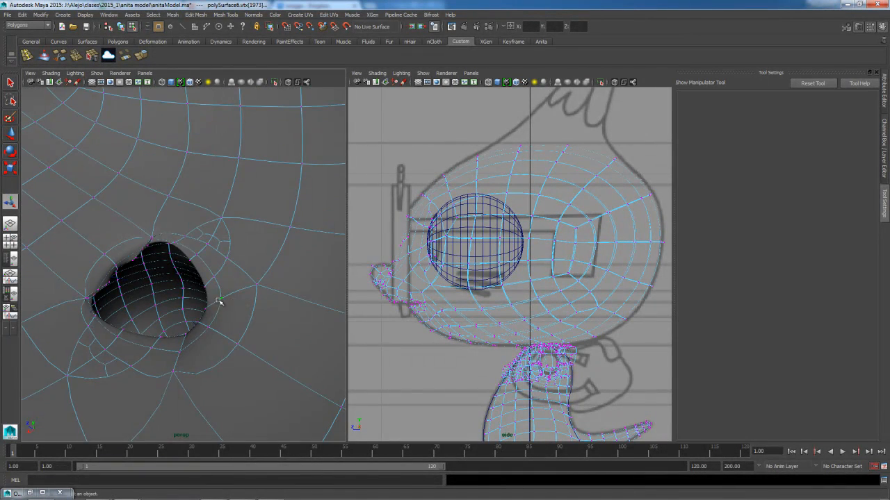
pyautogui.scroll(4, 183, 251)
pyautogui.keyDown('alt'); pyautogui.moveTo(184, 253); pyautogui.dragTo(152, 258); pyautogui.keyUp('alt')
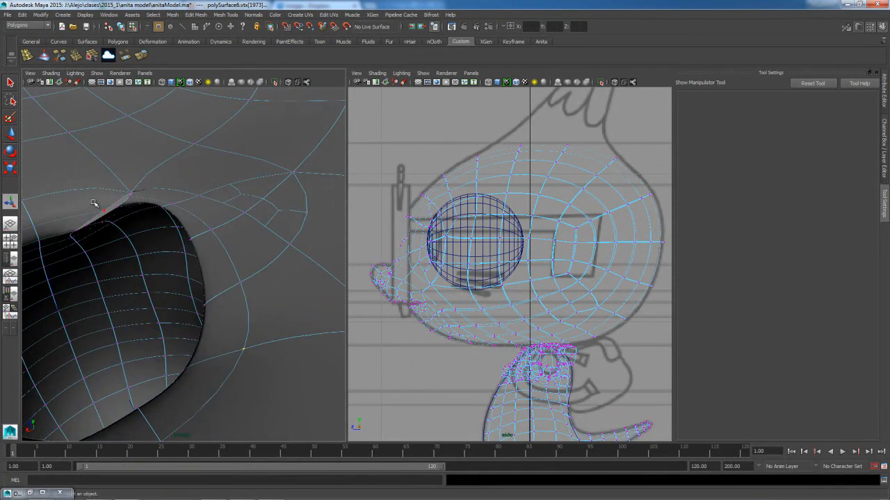
pyautogui.moveTo(129, 213); pyautogui.dragTo(160, 209)
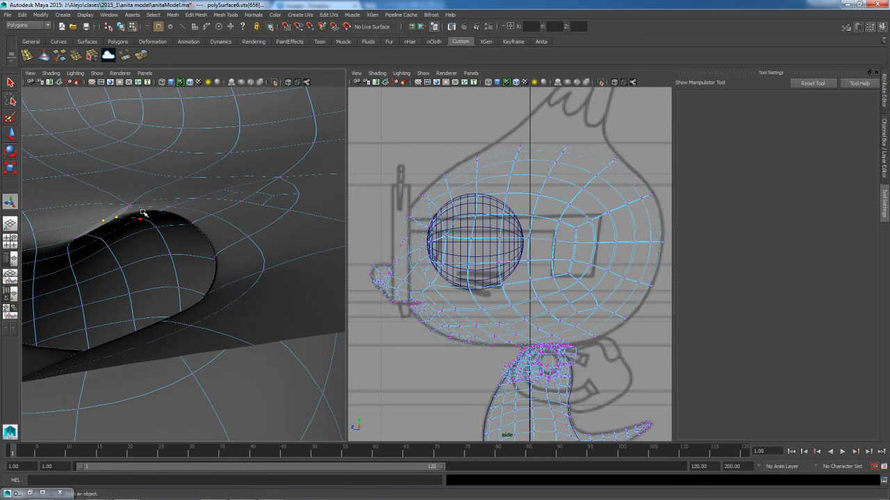
pyautogui.keyDown('alt'); pyautogui.moveTo(156, 241); pyautogui.dragTo(153, 253); pyautogui.keyUp('alt')
pyautogui.hotkey('ctrl', 'z')
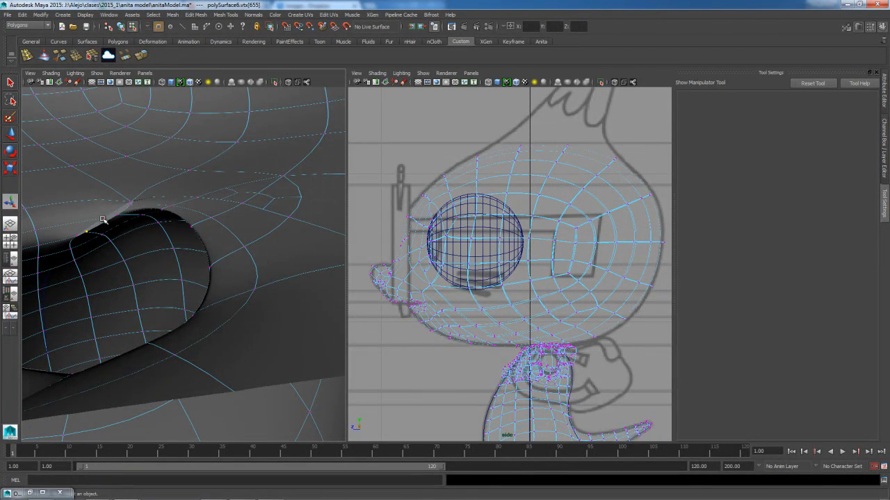
# Turn off the smooth preview and merge the doubled vertices along the rim of the neck opening.
pyautogui.moveTo(157, 232)
pyautogui.keyDown('alt'); pyautogui.mouseDown()
pyautogui.moveTo(146, 240)
pyautogui.moveTo(162, 243)
pyautogui.moveTo(146, 245)
pyautogui.mouseUp(); pyautogui.keyUp('alt')
pyautogui.press('1')
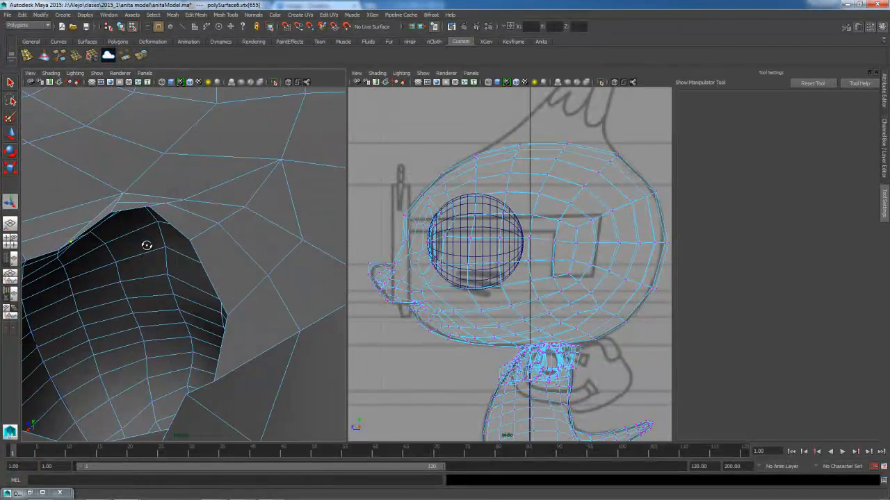
pyautogui.keyDown('alt'); pyautogui.moveTo(118, 212); pyautogui.dragTo(90, 205); pyautogui.keyUp('alt')
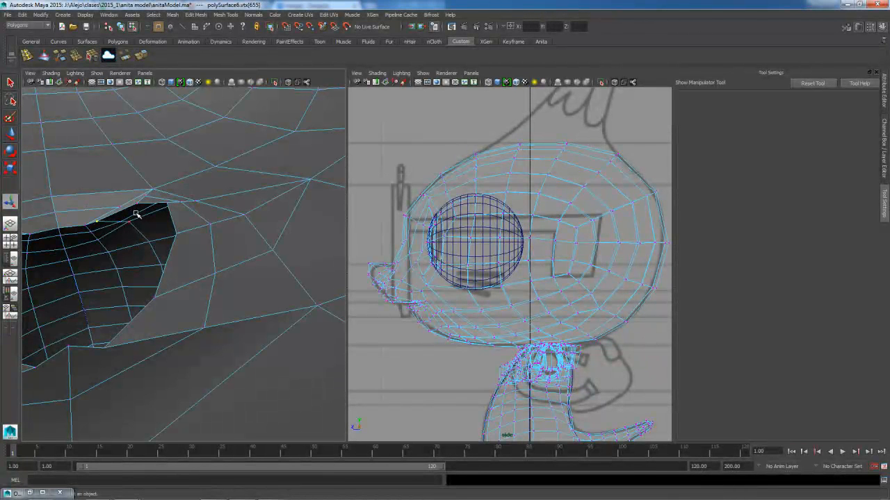
pyautogui.click(81, 57)
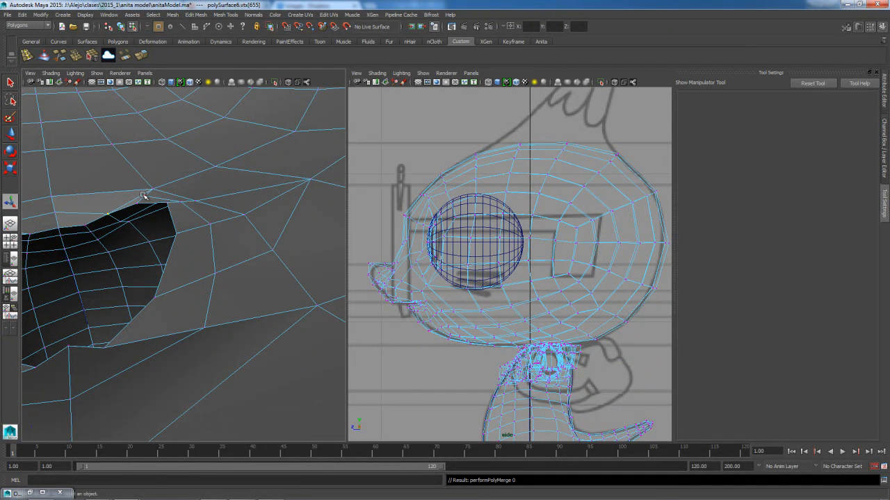
pyautogui.keyDown('alt'); pyautogui.moveTo(154, 205); pyautogui.dragTo(191, 212); pyautogui.keyUp('alt')
pyautogui.click(134, 241)
pyautogui.press('g')
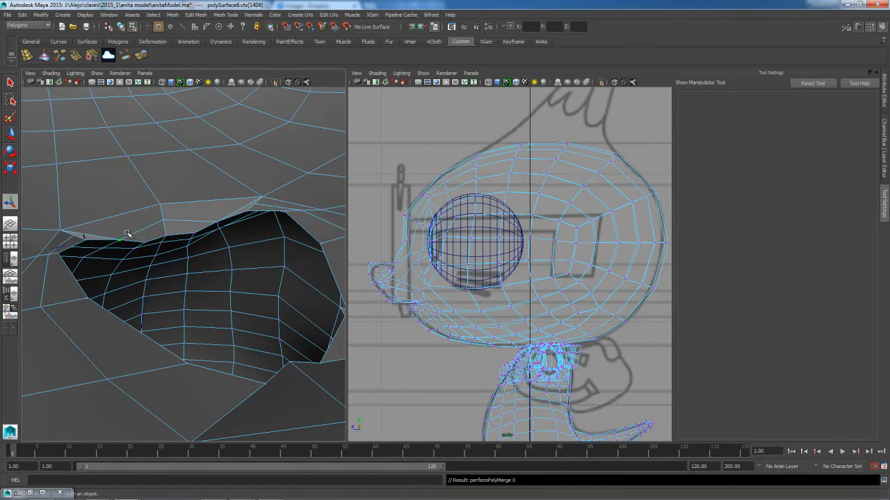
# Bridge the open border edges at both ends of the neck opening's rim with a linear path and 0 divisions.
pyautogui.keyDown('alt'); pyautogui.moveTo(155, 241); pyautogui.dragTo(142, 241); pyautogui.keyUp('alt')
pyautogui.moveTo(166, 225); pyautogui.dragTo(166, 203, button='right')
pyautogui.click(275, 209)
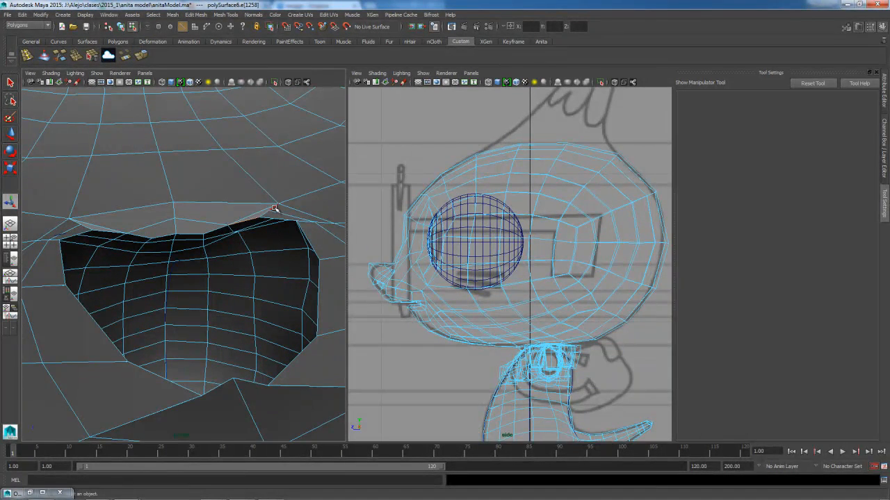
pyautogui.click(125, 55)
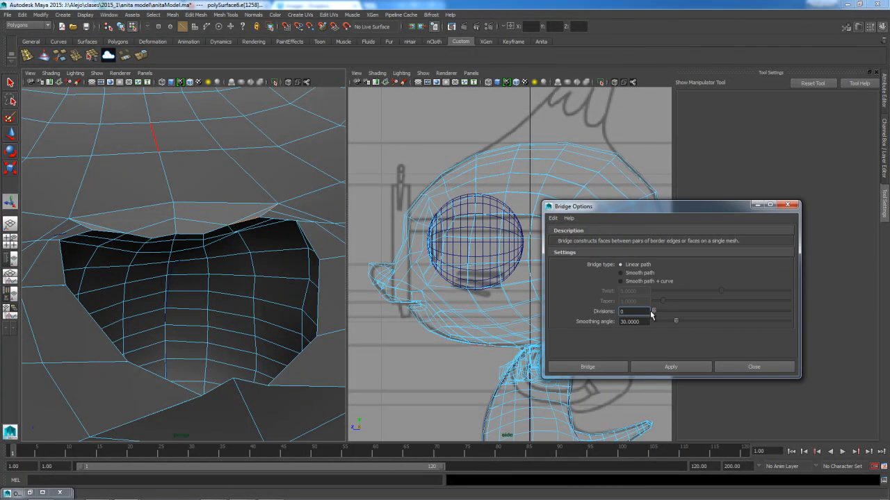
pyautogui.click(617, 366)
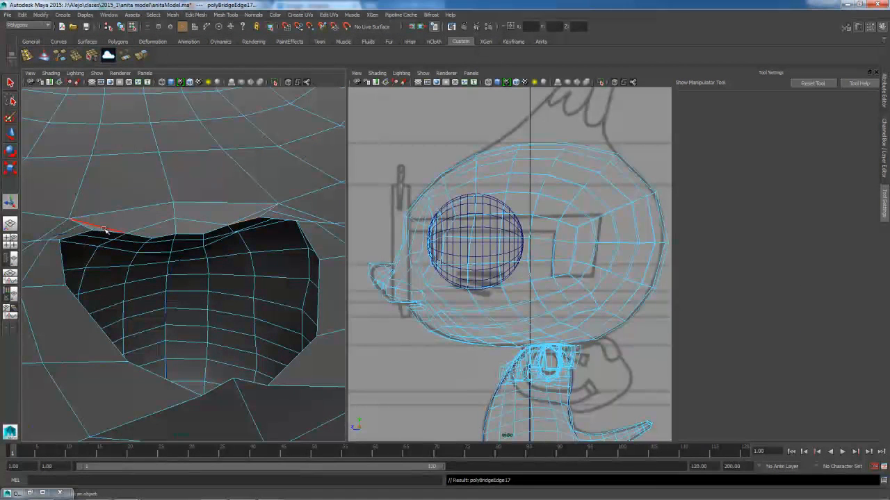
pyautogui.click(77, 222)
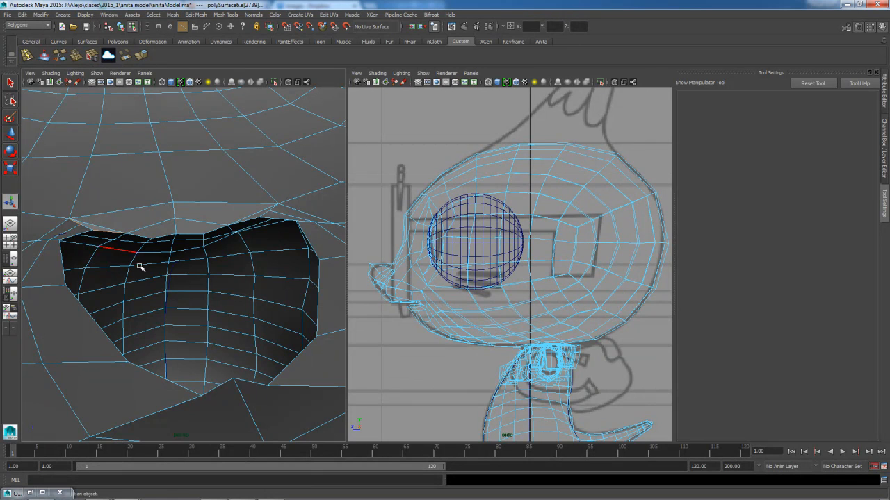
pyautogui.press('g')
# Show the mesh in smooth preview and merge the remaining loose vertices around the neck opening.
pyautogui.keyDown('alt'); pyautogui.moveTo(191, 294); pyautogui.dragTo(140, 292); pyautogui.keyUp('alt')
pyautogui.press('3')
pyautogui.moveTo(134, 280); pyautogui.dragTo(96, 291, button='right')
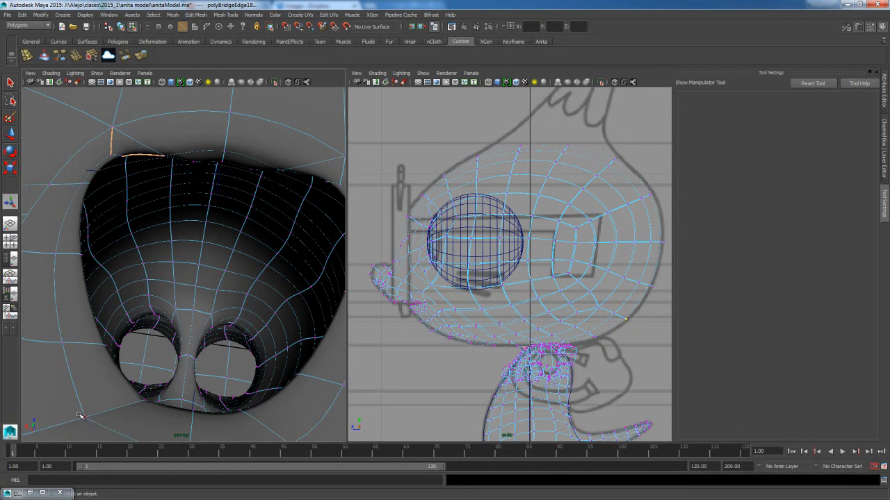
pyautogui.click(76, 57)
# Return the body mesh to object mode and save the scene over the existing file.
pyautogui.press('f')
pyautogui.keyDown('alt'); pyautogui.moveTo(131, 216); pyautogui.dragTo(250, 325); pyautogui.keyUp('alt')
pyautogui.moveTo(207, 280); pyautogui.dragTo(224, 274, button='right')
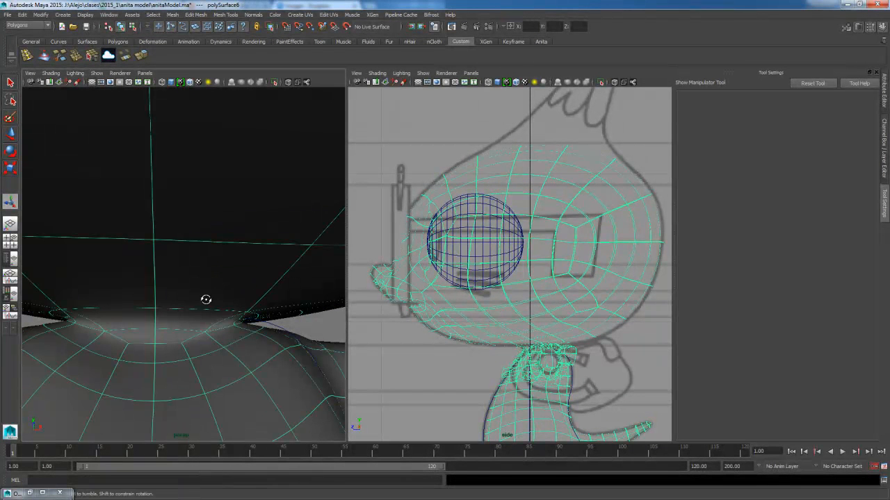
pyautogui.keyDown('alt'); pyautogui.moveTo(207, 298); pyautogui.dragTo(74, 216); pyautogui.keyUp('alt')
pyautogui.click(85, 26)
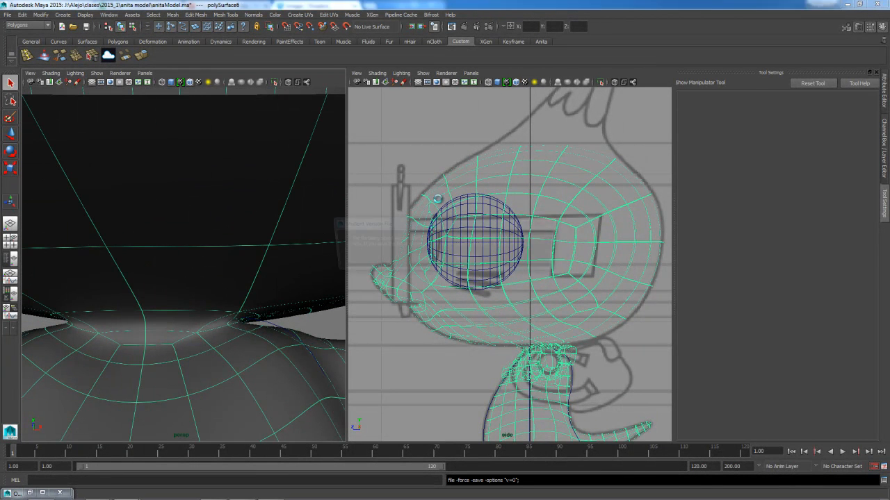
pyautogui.press('Return')
# Set the Sculpt Geometry brush's upper radius to 0.0490 and relax the mesh along the neck seam.
pyautogui.click(10, 201)
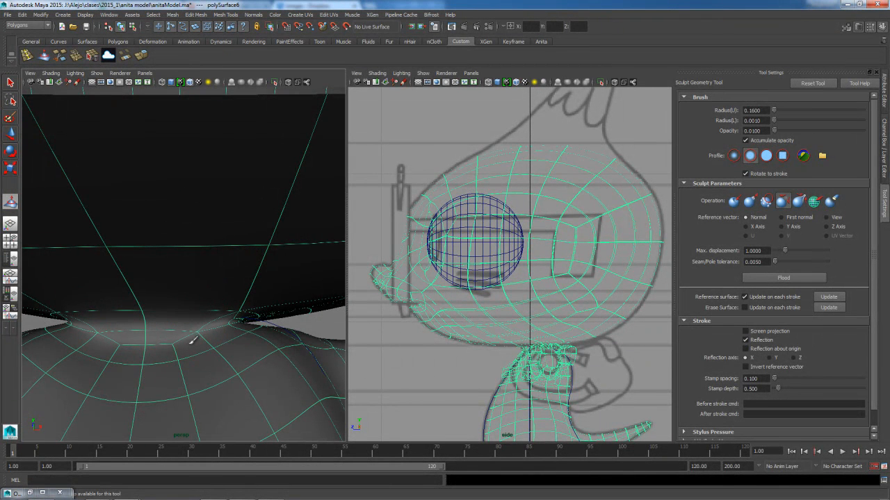
pyautogui.moveTo(207, 332)
pyautogui.keyDown('alt'); pyautogui.mouseDown()
pyautogui.moveTo(96, 347)
pyautogui.moveTo(84, 340)
pyautogui.mouseUp(); pyautogui.keyUp('alt')
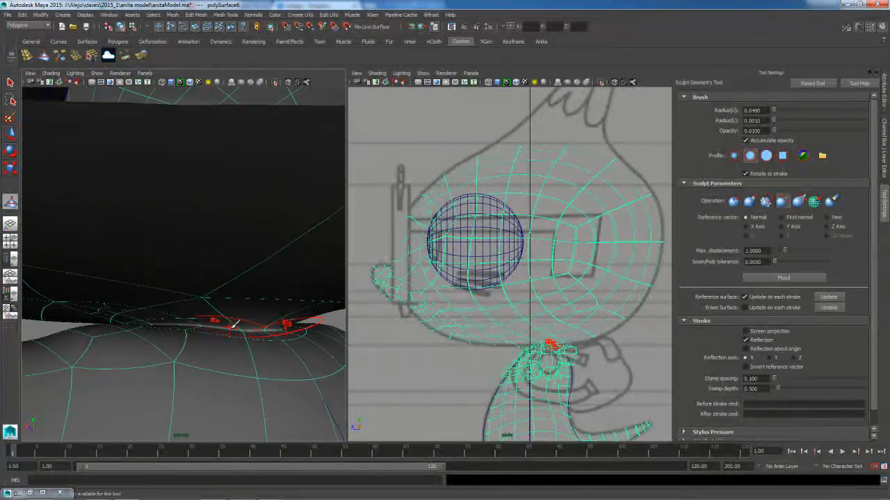
pyautogui.keyDown('alt'); pyautogui.moveTo(216, 325); pyautogui.dragTo(129, 315); pyautogui.keyUp('alt')
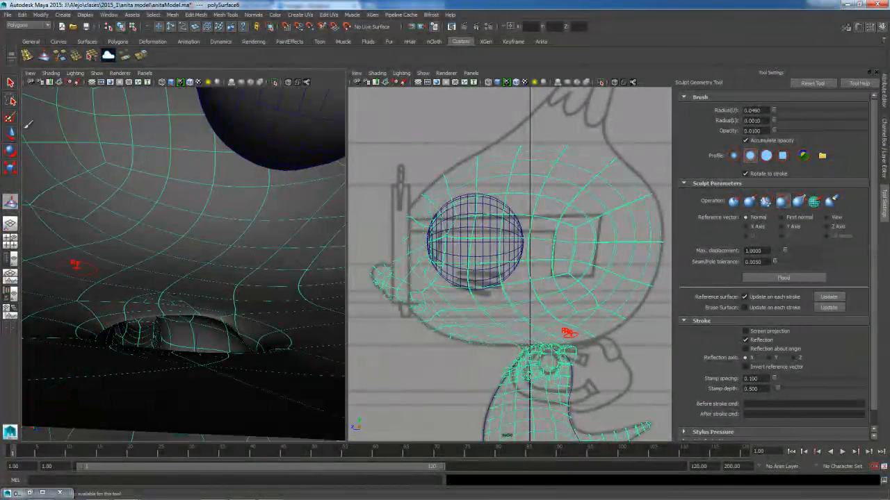
# Insert an edge loop around the neck at the head joint, scale the loop, and return to object mode.
pyautogui.click(11, 82)
pyautogui.click(26, 55)
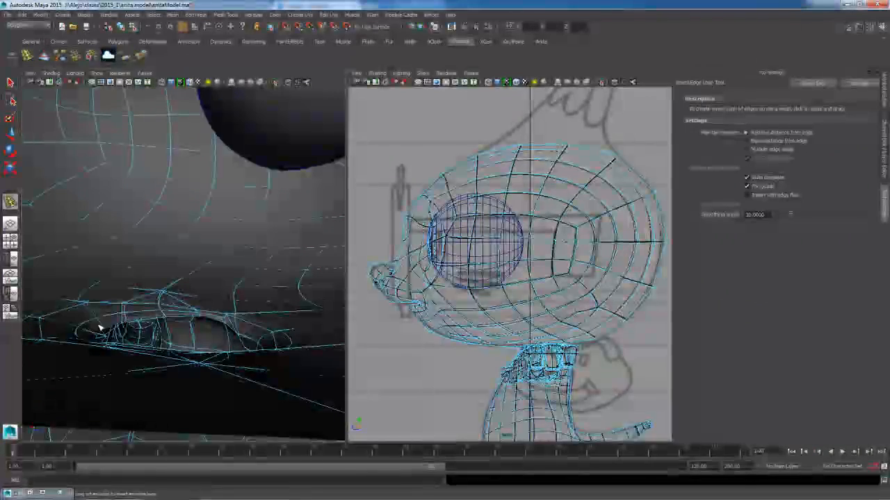
pyautogui.moveTo(101, 323); pyautogui.dragTo(100, 342)
pyautogui.press('r')
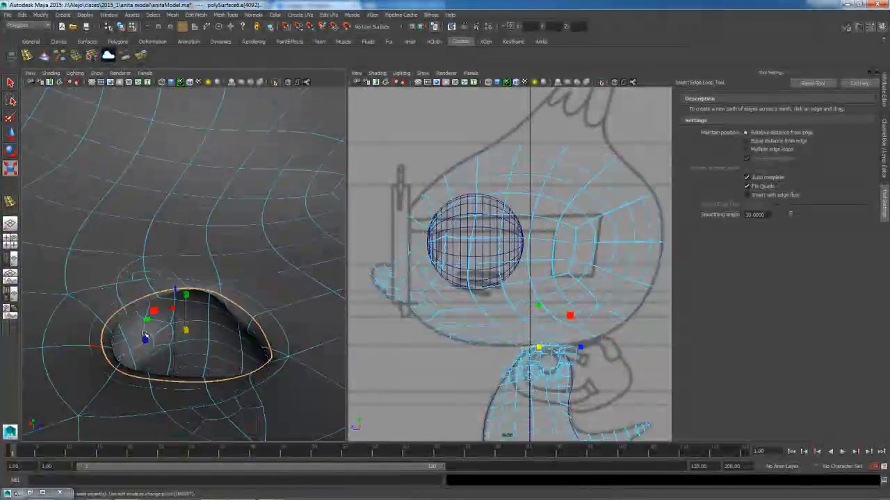
pyautogui.keyDown('alt'); pyautogui.moveTo(167, 320); pyautogui.dragTo(182, 308); pyautogui.keyUp('alt')
pyautogui.moveTo(249, 257); pyautogui.dragTo(274, 246, button='right')
# Sculpt the neck again around the new edge loop to even out the transition between head and body.
pyautogui.click(274, 243)
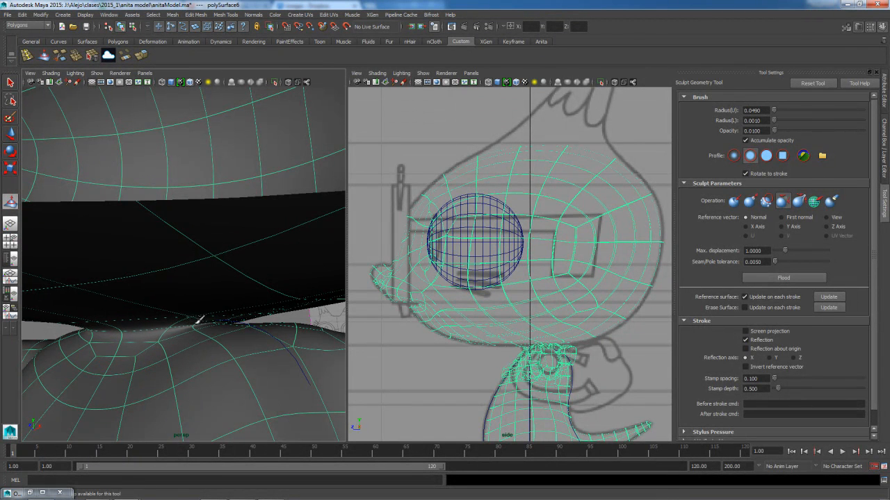
pyautogui.keyDown('alt'); pyautogui.moveTo(204, 352); pyautogui.dragTo(164, 352); pyautogui.keyUp('alt')
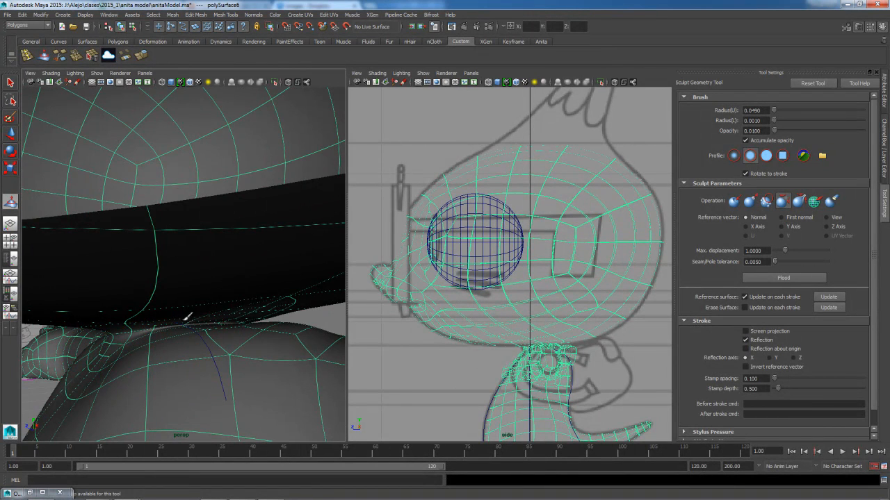
pyautogui.moveTo(189, 326)
pyautogui.keyDown('alt'); pyautogui.mouseDown()
pyautogui.moveTo(132, 332)
pyautogui.moveTo(160, 327)
pyautogui.mouseUp(); pyautogui.keyUp('alt')
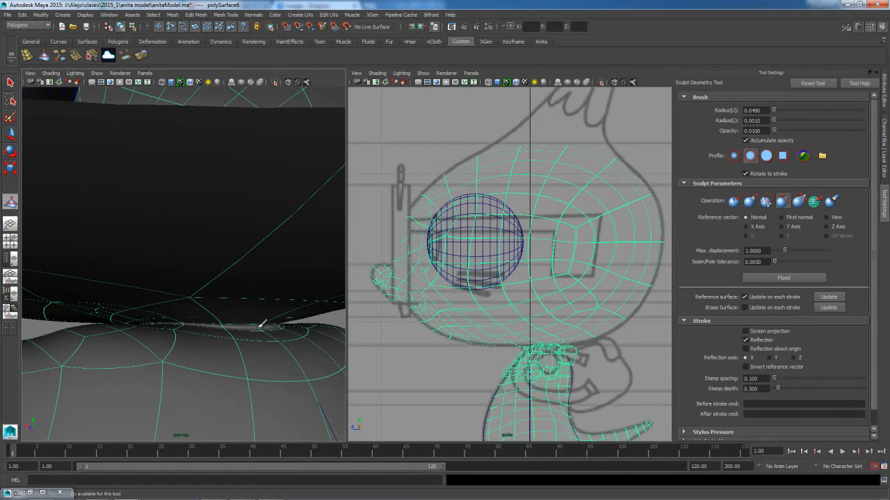
# Examine the joined neck from several sides and check the whole character's silhouette.
pyautogui.keyDown('alt'); pyautogui.moveTo(283, 353); pyautogui.dragTo(193, 330); pyautogui.keyUp('alt')
pyautogui.keyDown('alt'); pyautogui.moveTo(192, 329); pyautogui.dragTo(148, 295, button='right'); pyautogui.keyUp('alt')
pyautogui.moveTo(147, 295)
pyautogui.keyDown('alt'); pyautogui.mouseDown()
pyautogui.moveTo(175, 308)
pyautogui.moveTo(143, 301)
pyautogui.mouseUp(); pyautogui.keyUp('alt')
pyautogui.keyDown('alt'); pyautogui.moveTo(180, 314); pyautogui.dragTo(270, 360, button='right'); pyautogui.keyUp('alt')
pyautogui.moveTo(209, 342)
pyautogui.keyDown('alt'); pyautogui.mouseDown()
pyautogui.moveTo(161, 352)
pyautogui.moveTo(185, 361)
pyautogui.moveTo(250, 358)
pyautogui.mouseUp(); pyautogui.keyUp('alt')
pyautogui.keyDown('alt'); pyautogui.moveTo(258, 354); pyautogui.dragTo(126, 291, button='right'); pyautogui.keyUp('alt')
pyautogui.keyDown('alt'); pyautogui.moveTo(230, 329); pyautogui.dragTo(207, 331); pyautogui.keyUp('alt')
pyautogui.keyDown('alt'); pyautogui.moveTo(207, 330); pyautogui.dragTo(187, 314, button='right'); pyautogui.keyUp('alt')
pyautogui.keyDown('alt'); pyautogui.moveTo(186, 313); pyautogui.dragTo(221, 313); pyautogui.keyUp('alt')
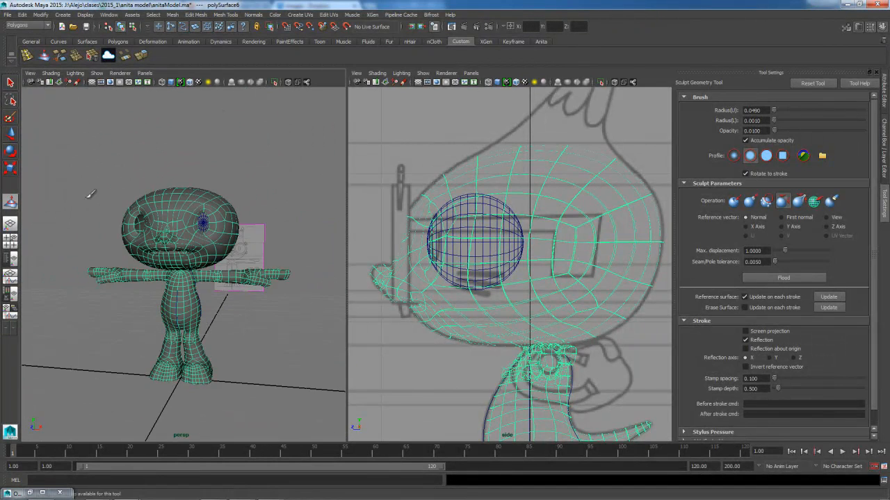
# Leave the sculpting tool, save the scene over the existing file, and deselect the character.
pyautogui.click(10, 82)
pyautogui.click(86, 27)
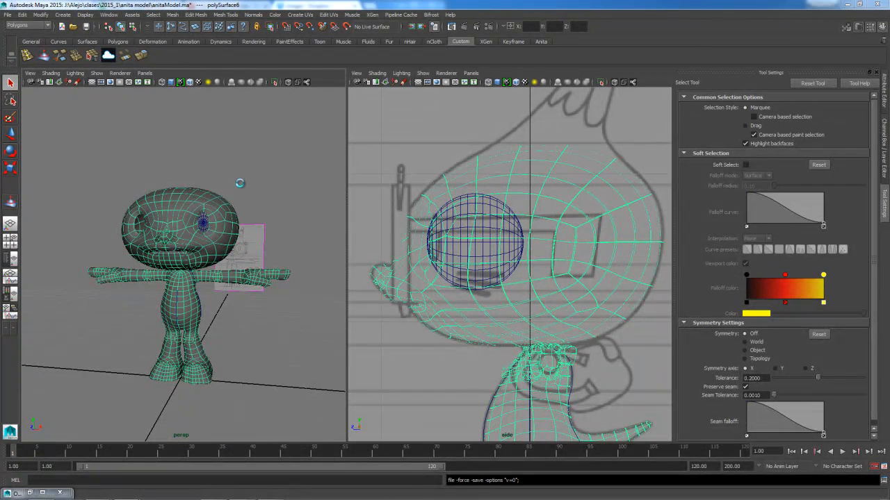
pyautogui.click(415, 260)
pyautogui.click(295, 316)
# Select the complete border edge loop of the character's mouth opening.
pyautogui.moveTo(278, 333)
pyautogui.keyDown('alt'); pyautogui.mouseDown()
pyautogui.moveTo(216, 322)
pyautogui.moveTo(229, 303)
pyautogui.moveTo(265, 310)
pyautogui.moveTo(278, 302)
pyautogui.moveTo(286, 328)
pyautogui.mouseUp(); pyautogui.keyUp('alt')
pyautogui.keyDown('alt'); pyautogui.moveTo(241, 234); pyautogui.dragTo(240, 259); pyautogui.keyUp('alt')
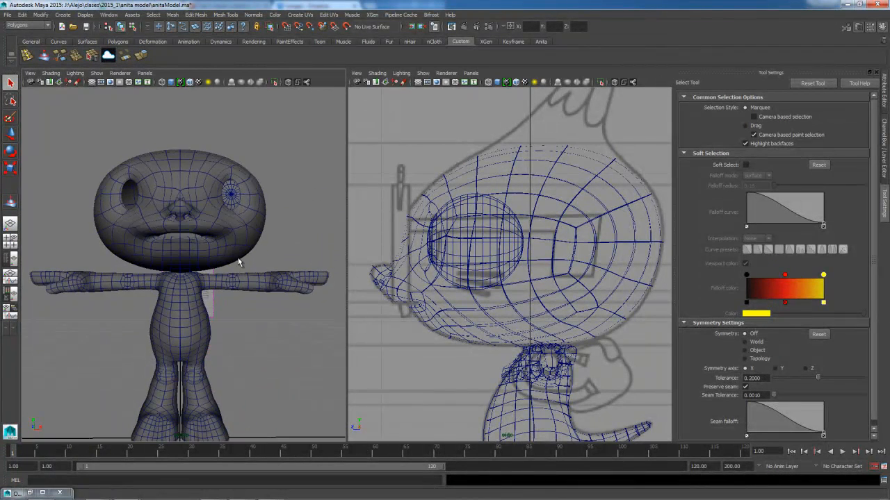
pyautogui.keyDown('alt'); pyautogui.moveTo(216, 248); pyautogui.dragTo(262, 298, button='right'); pyautogui.keyUp('alt')
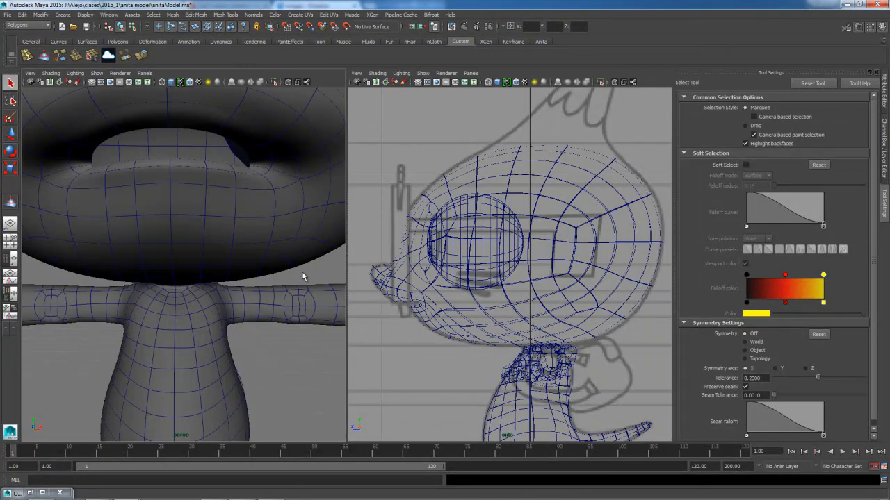
pyautogui.moveTo(186, 130); pyautogui.dragTo(188, 104, button='right')
pyautogui.doubleClick(187, 164)
pyautogui.keyDown('alt'); pyautogui.moveTo(187, 164); pyautogui.dragTo(68, 218); pyautogui.keyUp('alt')
pyautogui.keyDown('alt'); pyautogui.moveTo(67, 218); pyautogui.dragTo(142, 279, button='right'); pyautogui.keyUp('alt')
pyautogui.keyDown('alt'); pyautogui.moveTo(142, 278); pyautogui.dragTo(173, 322); pyautogui.keyUp('alt')
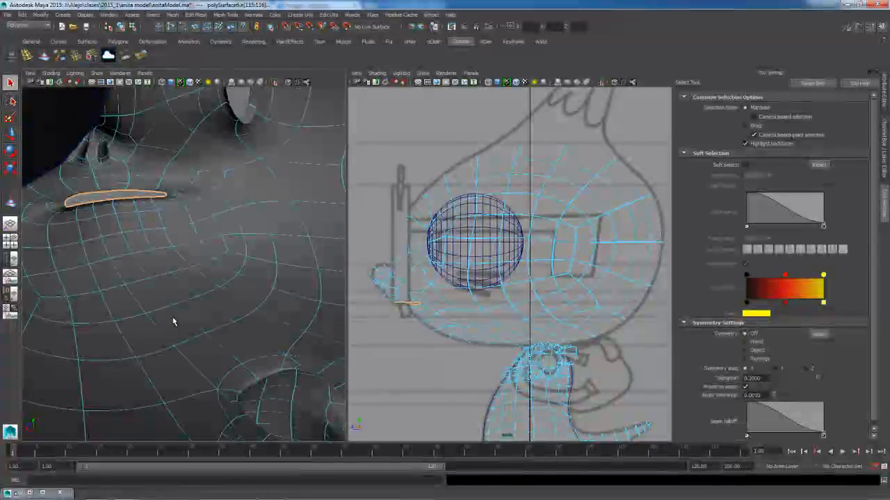
# Extrude the mouth border edges with 3 divisions.
pyautogui.click(172, 14)
pyautogui.moveTo(197, 15)
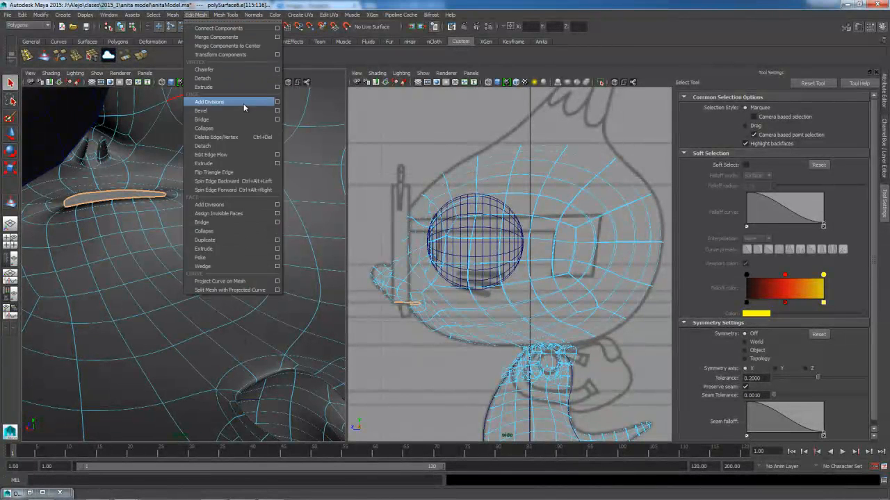
pyautogui.click(277, 166)
pyautogui.hotkey('ctrl', 'e')
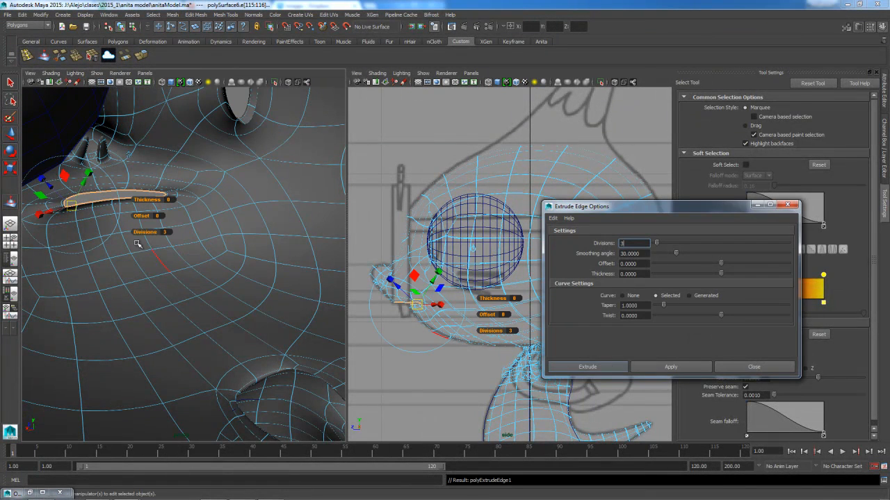
pyautogui.click(130, 154)
pyautogui.click(754, 367)
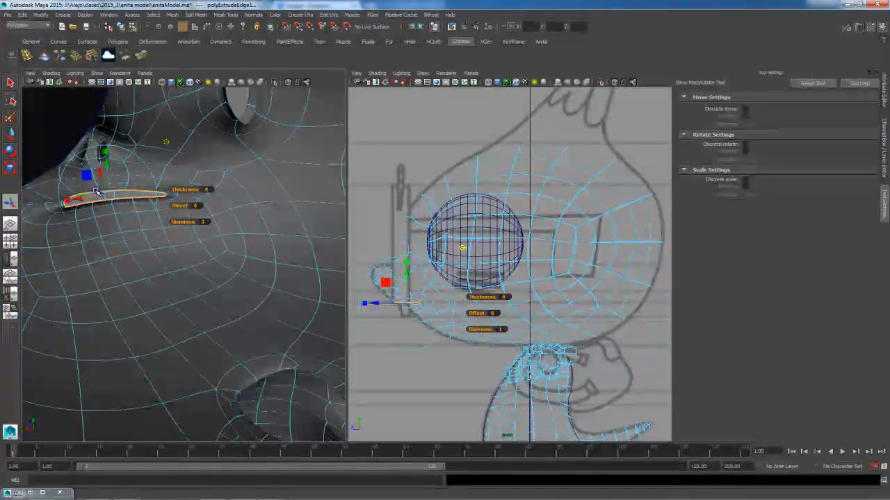
# Move the extruded mouth edges straight back into the head, to about the middle of its depth.
pyautogui.keyDown('alt'); pyautogui.moveTo(135, 217); pyautogui.dragTo(113, 205); pyautogui.keyUp('alt')
pyautogui.moveTo(375, 302); pyautogui.dragTo(474, 326)
pyautogui.keyDown('alt'); pyautogui.moveTo(122, 240); pyautogui.dragTo(34, 205); pyautogui.keyUp('alt')
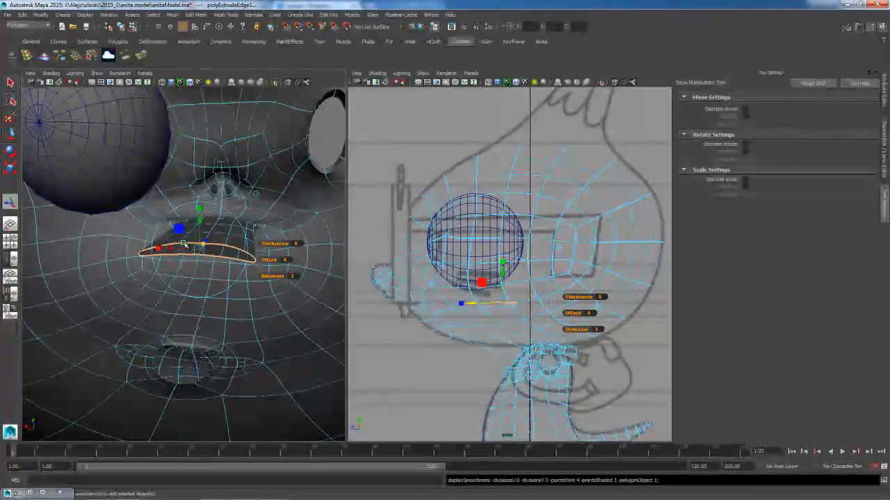
# Enable soft selection with a falloff radius of 0.22 and lower the middle vertex of the mouth cavity's lower back edge.
pyautogui.press('1')
pyautogui.rightClick(210, 256)
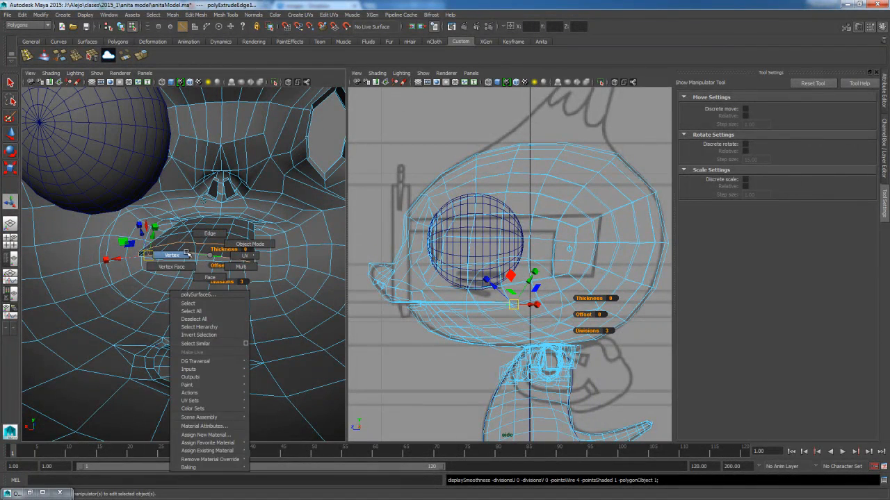
pyautogui.click(187, 255)
pyautogui.click(200, 256)
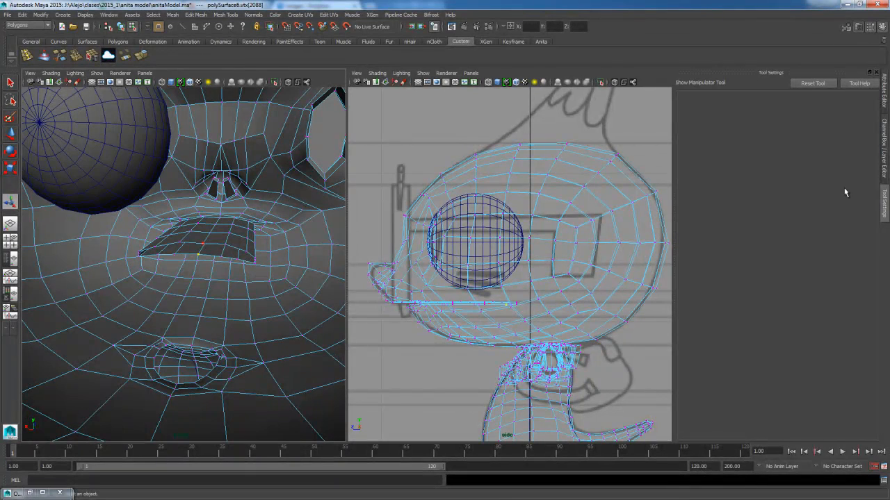
pyautogui.click(11, 133)
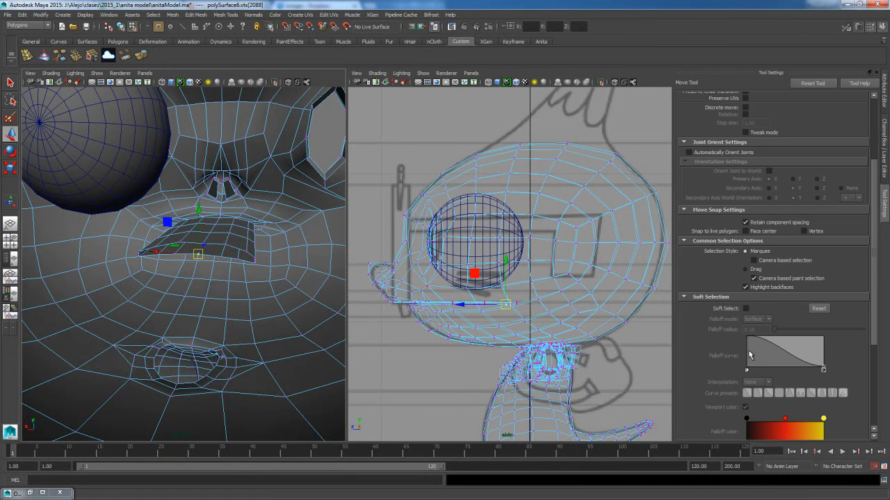
pyautogui.click(746, 309)
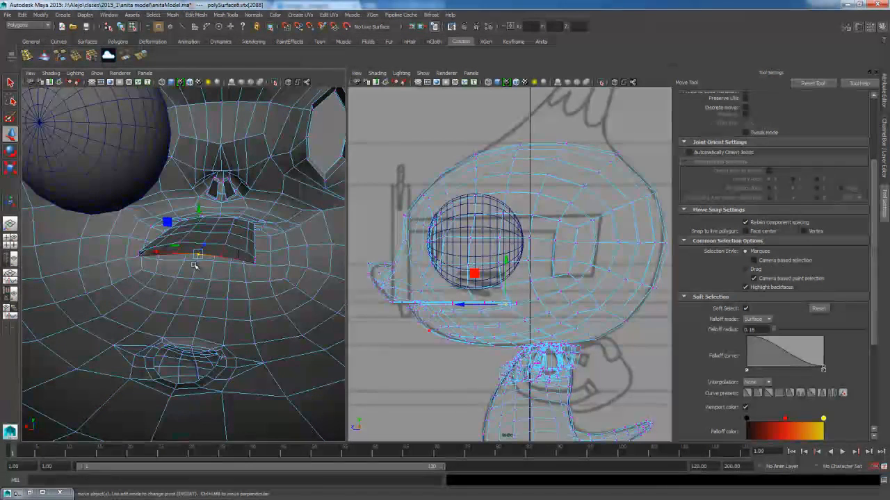
pyautogui.press('b')
pyautogui.moveTo(217, 255); pyautogui.dragTo(224, 254)
pyautogui.moveTo(199, 211); pyautogui.dragTo(244, 310)
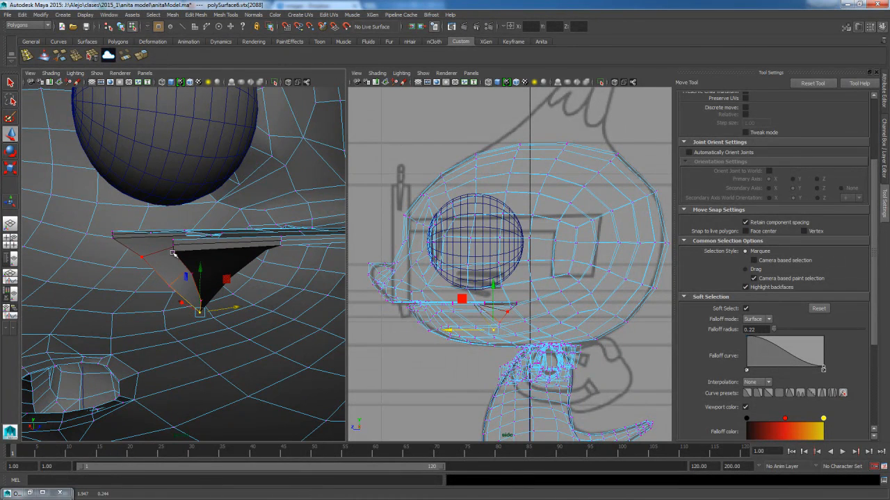
# Adjust the outer vertices of the mouth cavity's back edge downward, reducing the soft selection falloff radius to 0.09.
pyautogui.click(178, 258)
pyautogui.click(176, 249)
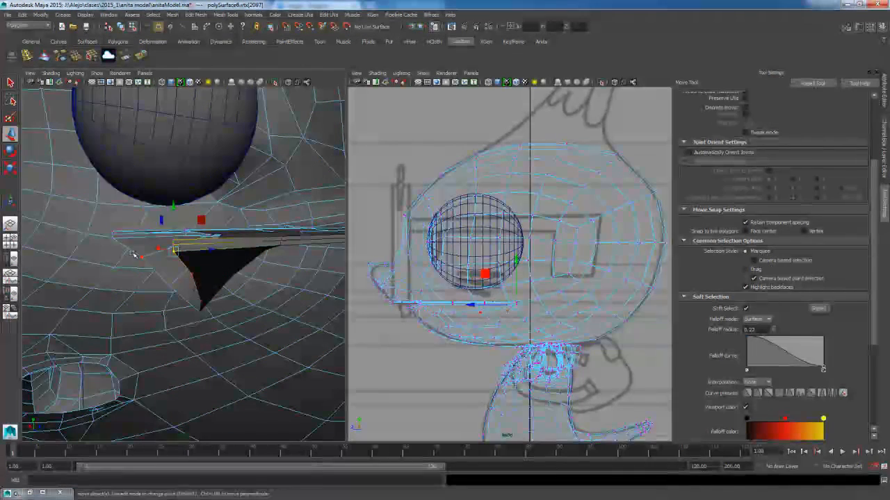
pyautogui.moveTo(141, 223); pyautogui.dragTo(137, 221)
pyautogui.moveTo(175, 272)
pyautogui.mouseDown()
pyautogui.moveTo(313, 304)
pyautogui.moveTo(218, 283)
pyautogui.moveTo(166, 286)
pyautogui.mouseUp()
pyautogui.press('b')
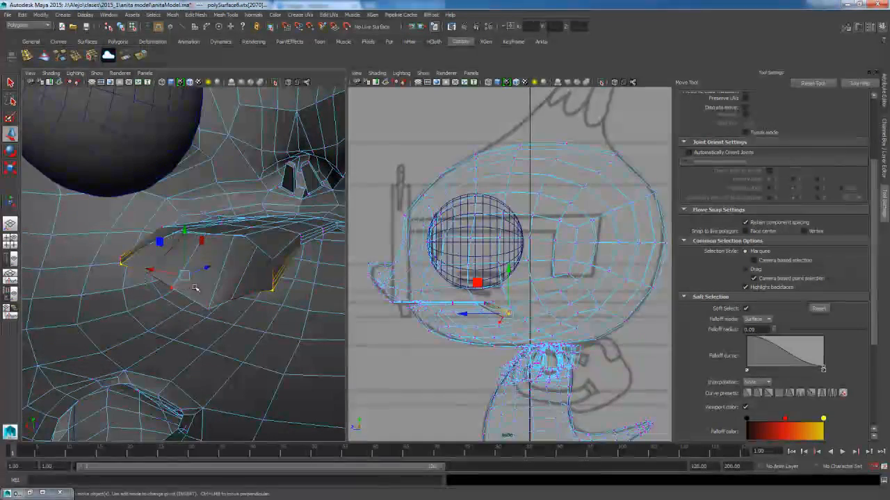
# Move the vertices beside the middle of the mouth cavity's back edge farther back into the head.
pyautogui.click(275, 258)
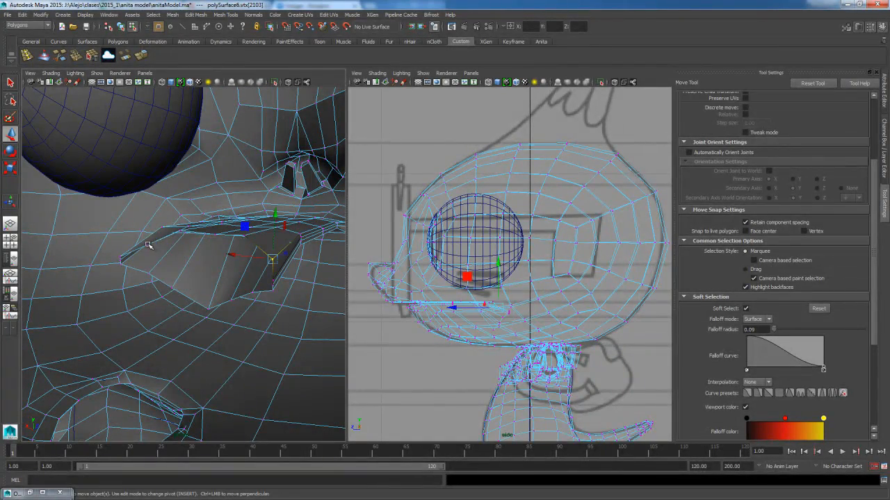
pyautogui.keyDown('alt'); pyautogui.moveTo(157, 253); pyautogui.dragTo(167, 316); pyautogui.keyUp('alt')
pyautogui.moveTo(224, 243); pyautogui.dragTo(205, 259)
pyautogui.click(245, 261)
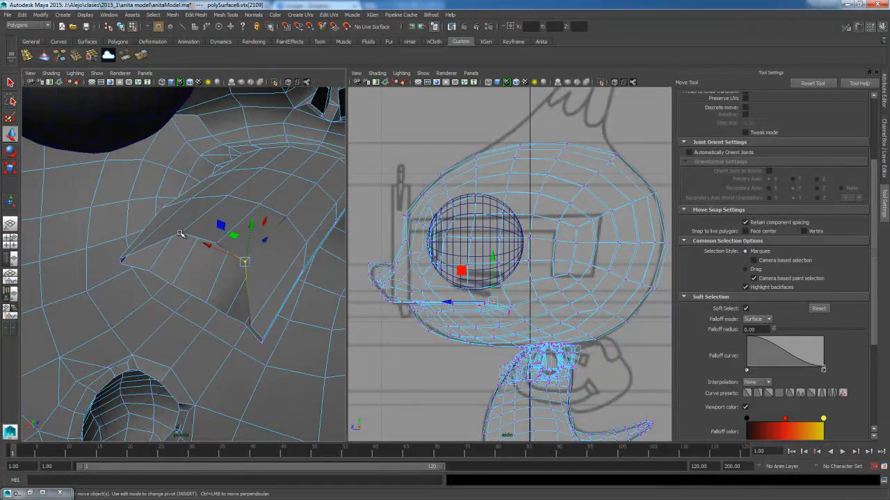
pyautogui.moveTo(233, 227); pyautogui.dragTo(208, 251)
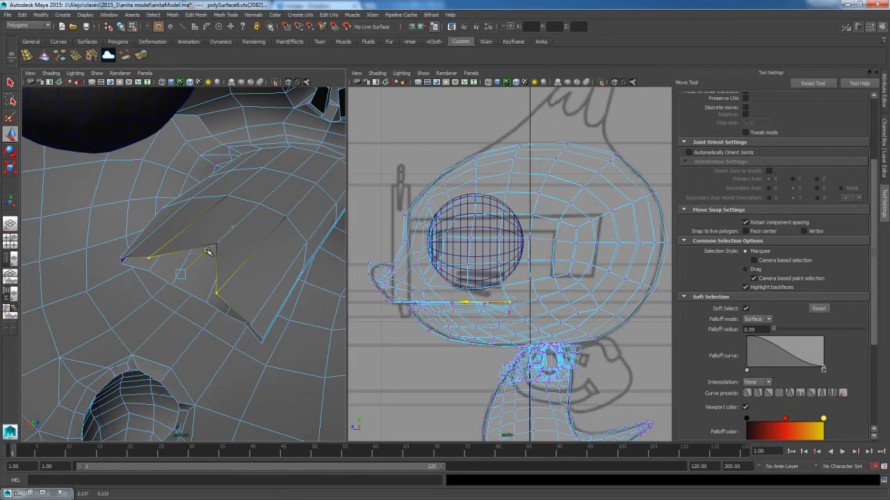
# Lower the middle vertex of the mouth cavity's upper back edge and the two vertices next to it.
pyautogui.click(217, 243)
pyautogui.moveTo(240, 224); pyautogui.dragTo(189, 231)
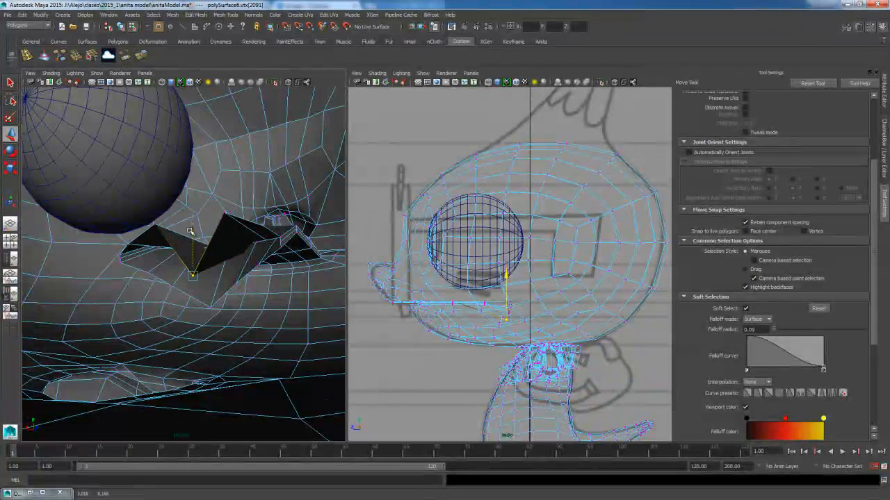
pyautogui.click(226, 214)
pyautogui.click(154, 224)
pyautogui.moveTo(185, 185); pyautogui.dragTo(185, 273)
pyautogui.keyDown('alt'); pyautogui.moveTo(186, 273); pyautogui.dragTo(193, 284, button='right'); pyautogui.keyUp('alt')
pyautogui.keyDown('alt'); pyautogui.moveTo(193, 283); pyautogui.dragTo(241, 297); pyautogui.keyUp('alt')
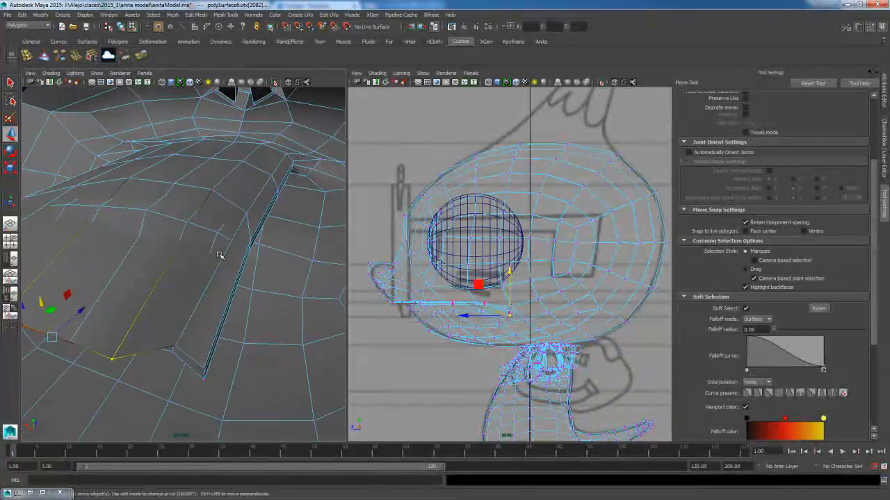
# Select the row of vertices just in front of the mouth cavity's back edge and lower it with soft selection.
pyautogui.click(207, 230)
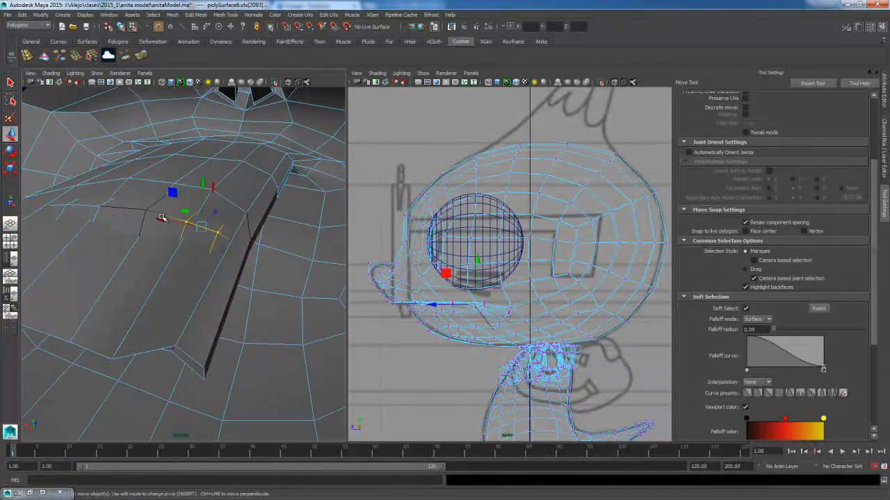
pyautogui.click(107, 206)
pyautogui.click(68, 207)
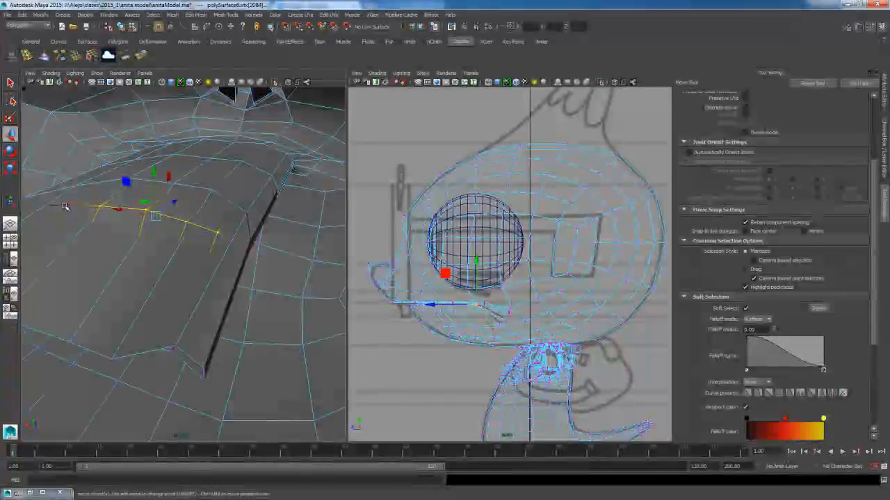
pyautogui.keyDown('alt'); pyautogui.moveTo(186, 255); pyautogui.dragTo(147, 264, button='right'); pyautogui.keyUp('alt')
pyautogui.keyDown('alt'); pyautogui.moveTo(148, 264); pyautogui.dragTo(111, 281); pyautogui.keyUp('alt')
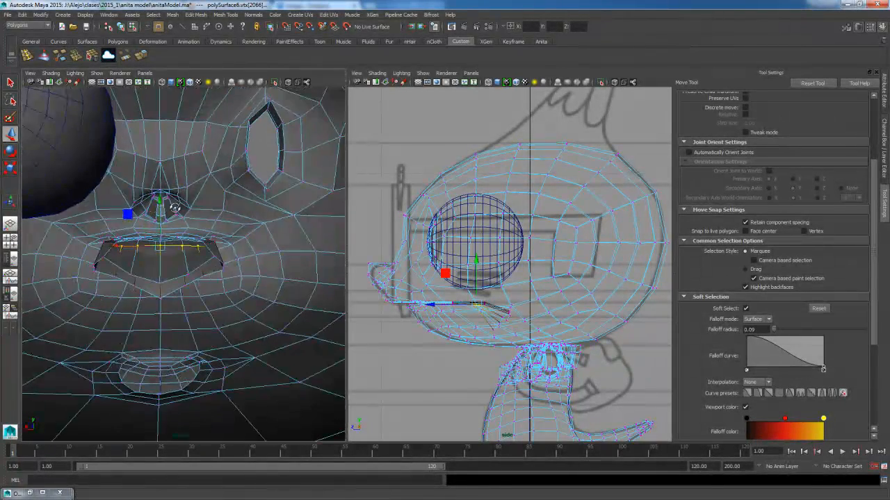
pyautogui.moveTo(159, 202); pyautogui.dragTo(123, 247)
pyautogui.press('f')
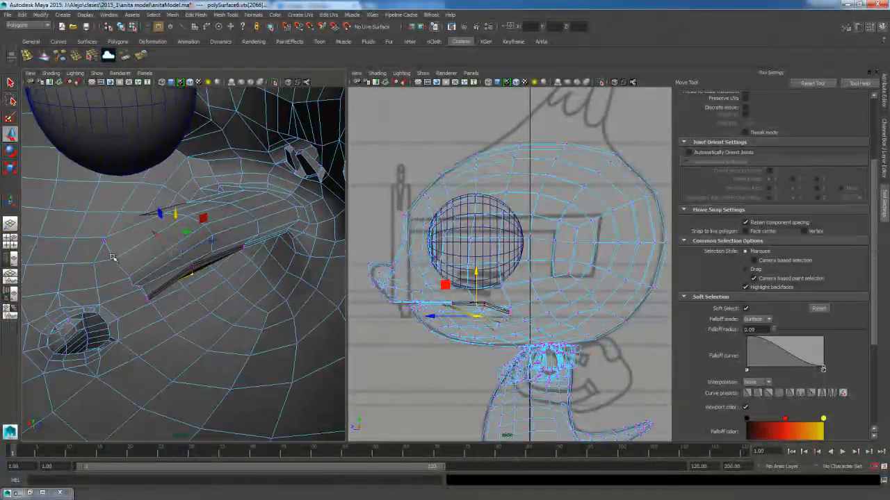
pyautogui.moveTo(176, 212); pyautogui.dragTo(176, 211)
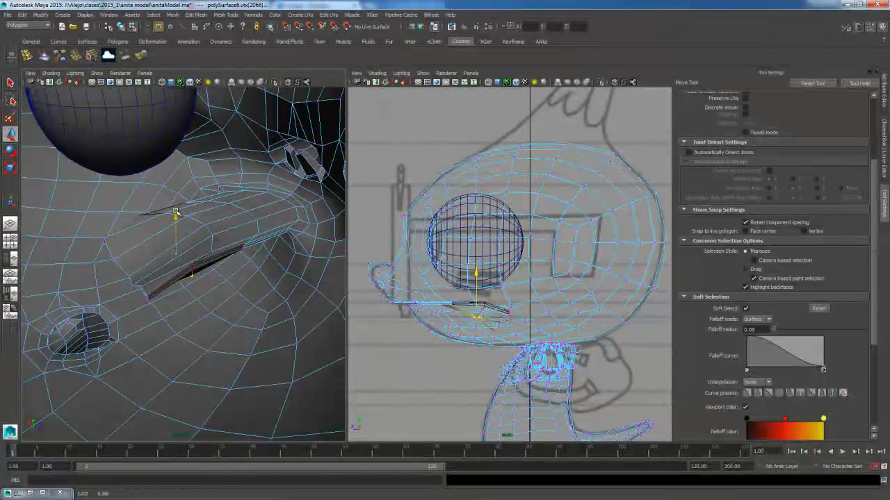
# Reshape the inner vertices halfway along the mouth cavity, adjusting their height to smooth its curve.
pyautogui.moveTo(213, 235); pyautogui.dragTo(233, 271)
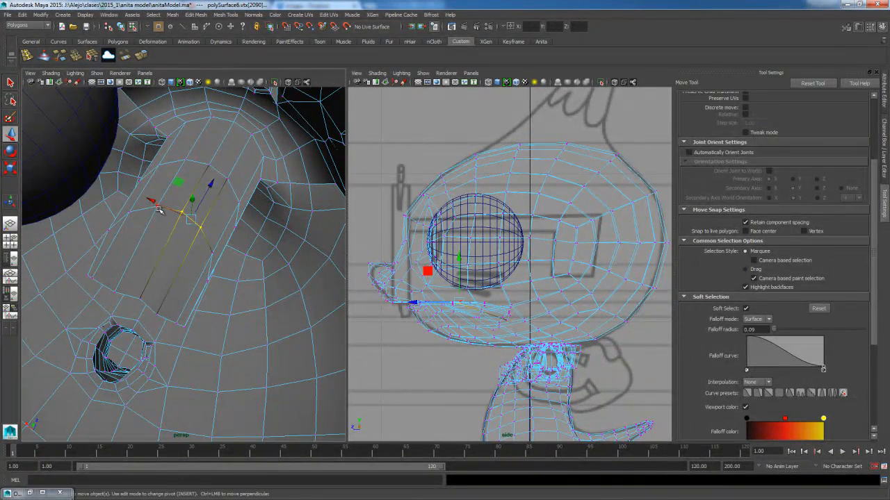
pyautogui.moveTo(200, 181)
pyautogui.mouseDown()
pyautogui.moveTo(194, 199)
pyautogui.moveTo(200, 193)
pyautogui.mouseUp()
pyautogui.moveTo(226, 250); pyautogui.dragTo(213, 254)
pyautogui.moveTo(193, 189); pyautogui.dragTo(179, 216)
pyautogui.keyDown('alt'); pyautogui.moveTo(179, 216); pyautogui.dragTo(162, 199); pyautogui.keyUp('alt')
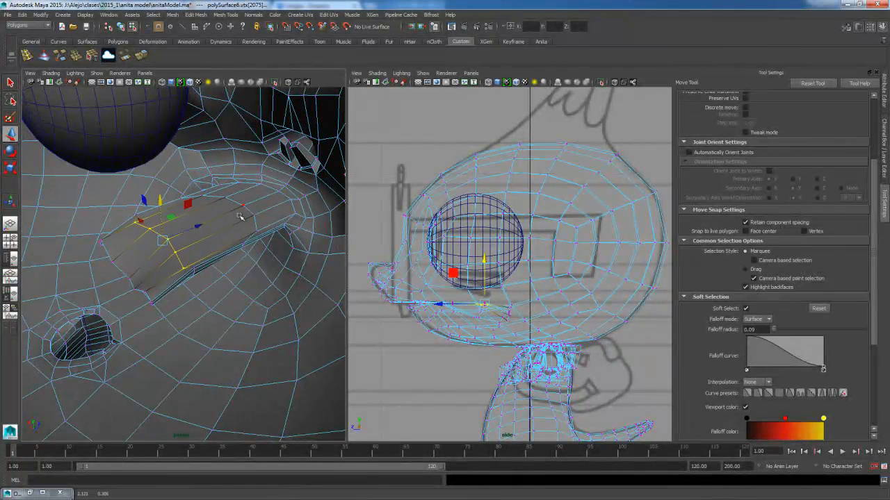
# Move the front row of mouth cavity vertices back into the head, including the neighbouring vertices on both sides.
pyautogui.click(254, 214)
pyautogui.keyDown('alt'); pyautogui.moveTo(248, 207); pyautogui.dragTo(242, 217); pyautogui.keyUp('alt')
pyautogui.click(226, 175)
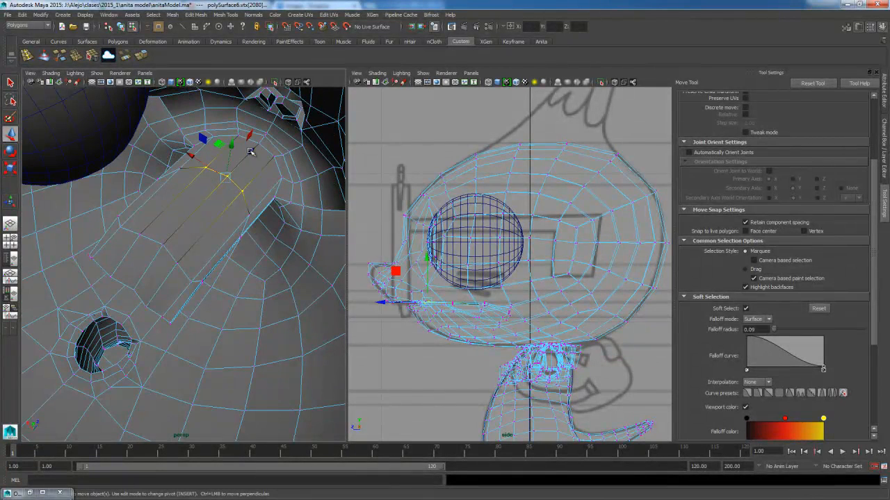
pyautogui.keyDown('alt'); pyautogui.moveTo(240, 157); pyautogui.dragTo(190, 165); pyautogui.keyUp('alt')
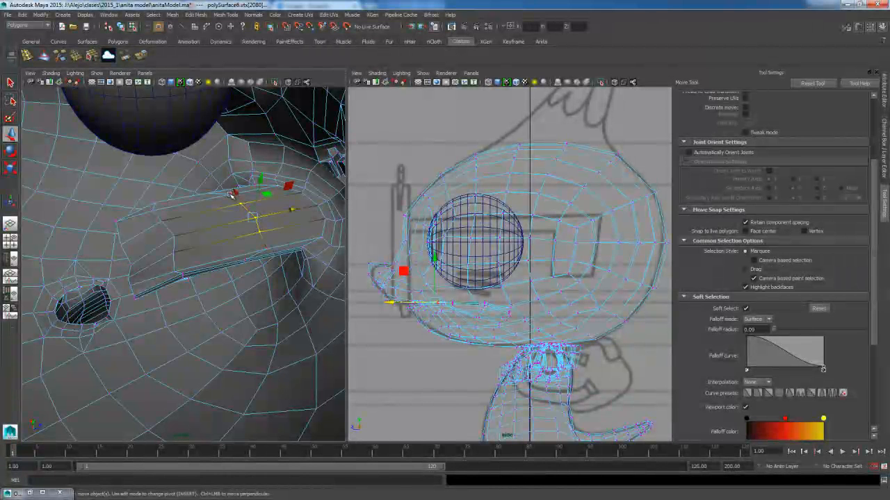
pyautogui.hotkey('ctrl', 'z')
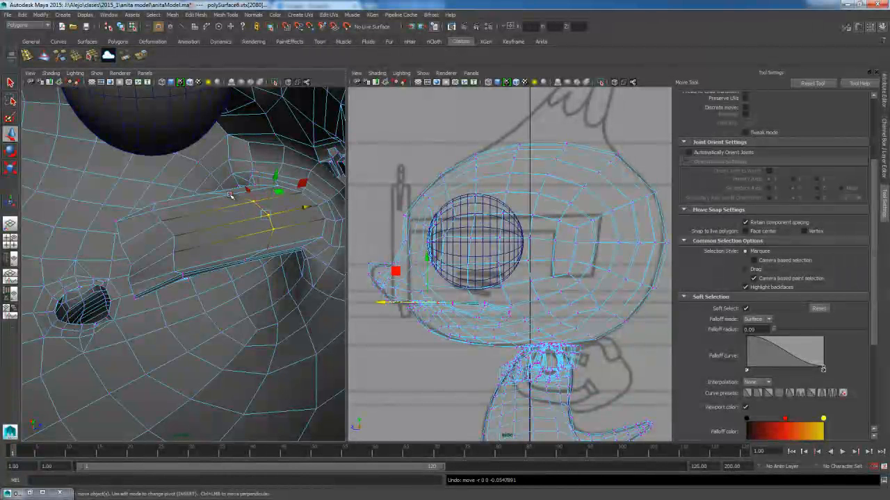
pyautogui.moveTo(305, 207); pyautogui.dragTo(289, 210)
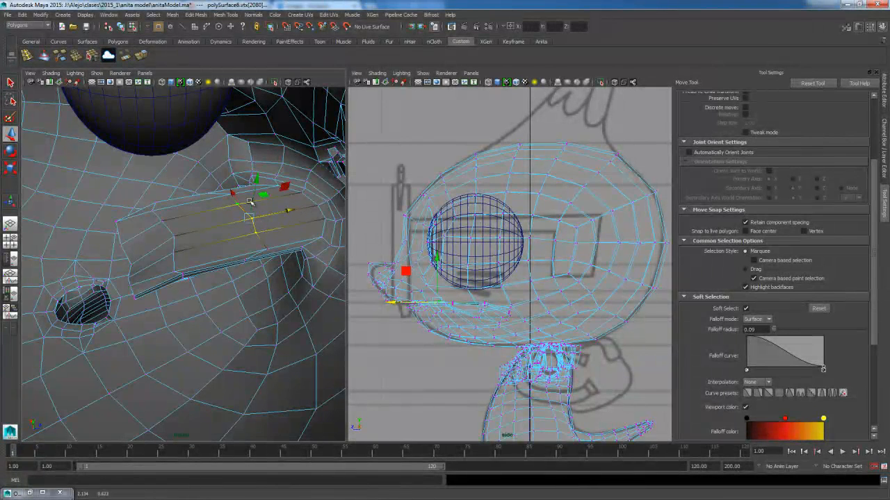
pyautogui.keyDown('shift'); pyautogui.click(266, 248); pyautogui.keyUp('shift')
pyautogui.keyDown('shift'); pyautogui.click(231, 196); pyautogui.keyUp('shift')
pyautogui.moveTo(285, 210); pyautogui.dragTo(267, 213)
# Move the front row's middle vertex slightly farther back into the mouth cavity and turn off soft selection.
pyautogui.press('q')
pyautogui.click(234, 224)
pyautogui.press('w')
pyautogui.moveTo(275, 214); pyautogui.dragTo(271, 215)
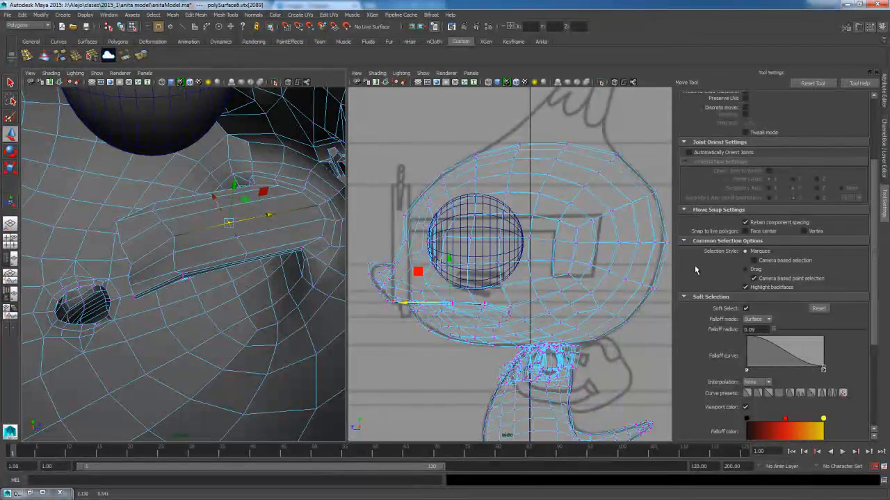
pyautogui.click(745, 308)
# Switch to edge selection and raise the selected border edges at the open back of the mouth cavity slightly.
pyautogui.keyDown('alt'); pyautogui.moveTo(181, 222); pyautogui.dragTo(299, 240); pyautogui.keyUp('alt')
pyautogui.rightClick(139, 245)
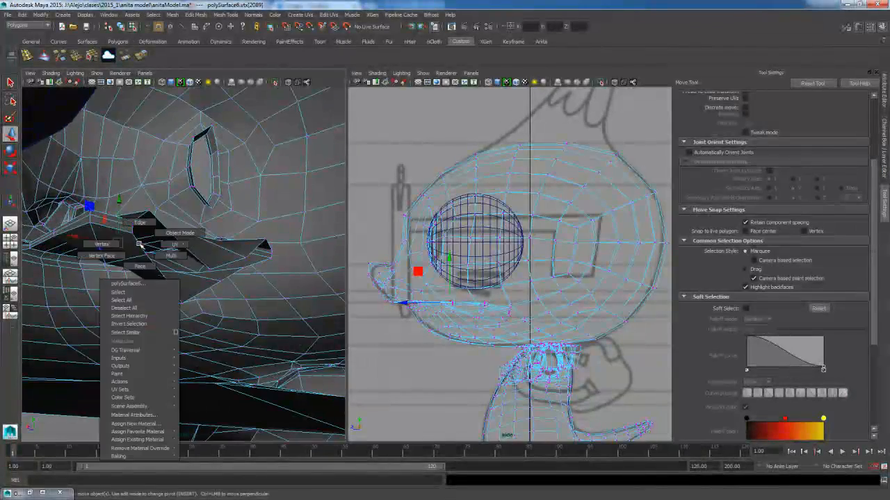
pyautogui.click(141, 222)
pyautogui.click(141, 241)
pyautogui.click(139, 218)
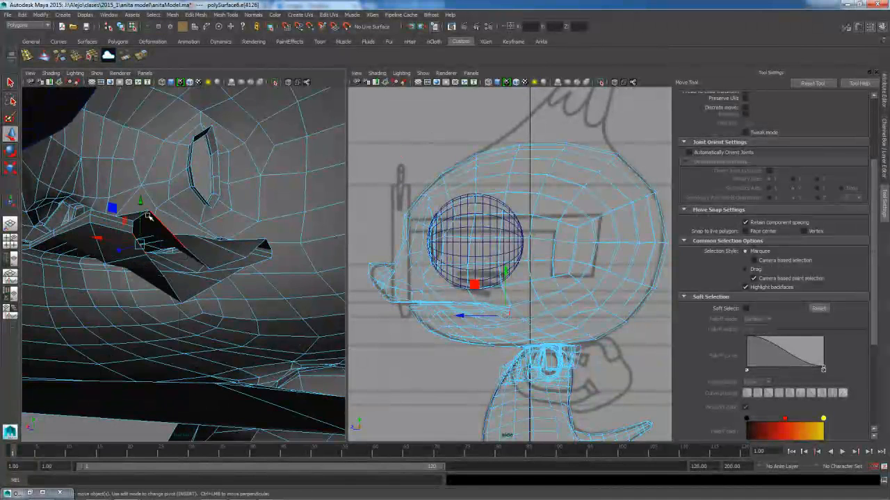
pyautogui.moveTo(145, 215); pyautogui.dragTo(145, 203)
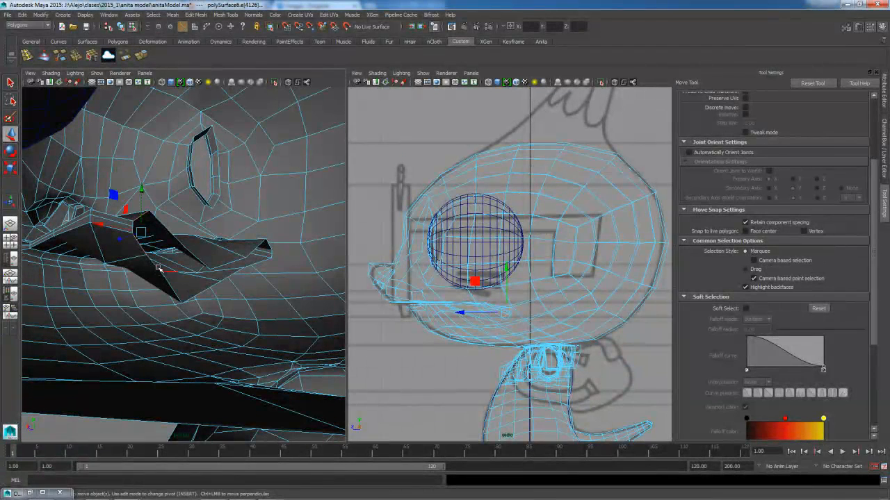
# Select the upper and lower border edges at the mouth cavity's open back and bridge them with a linear path.
pyautogui.click(164, 230)
pyautogui.keyDown('alt'); pyautogui.moveTo(211, 256); pyautogui.dragTo(132, 292); pyautogui.keyUp('alt')
pyautogui.click(132, 278)
pyautogui.click(162, 295)
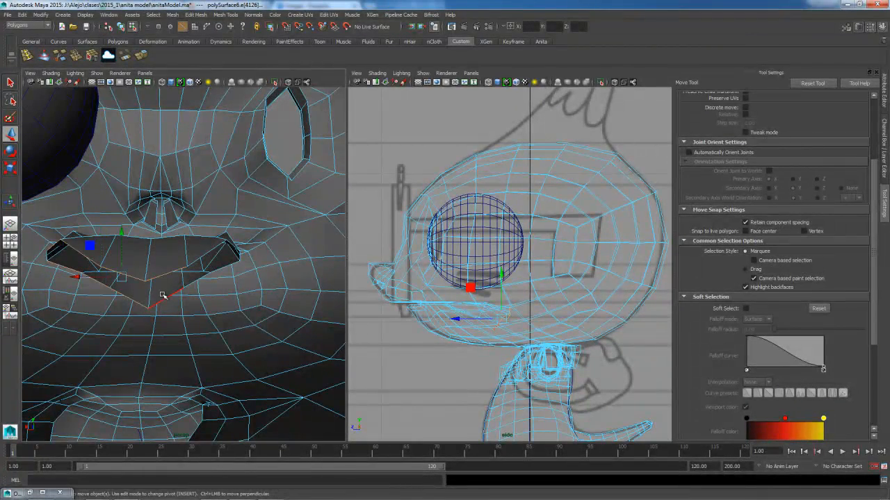
pyautogui.keyDown('shift'); pyautogui.click(190, 282); pyautogui.keyUp('shift')
pyautogui.keyDown('shift'); pyautogui.click(198, 257); pyautogui.keyUp('shift')
pyautogui.keyDown('alt'); pyautogui.moveTo(237, 271); pyautogui.dragTo(215, 281); pyautogui.keyUp('alt')
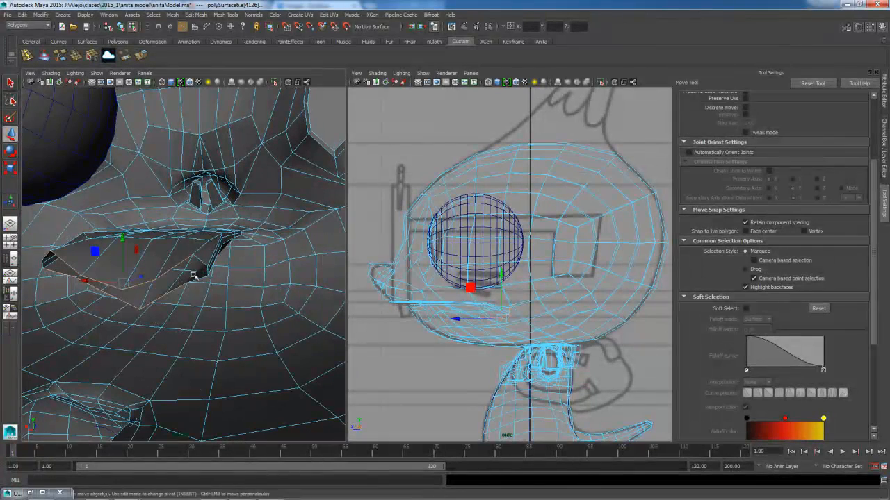
pyautogui.keyDown('shift'); pyautogui.click(198, 259); pyautogui.keyUp('shift')
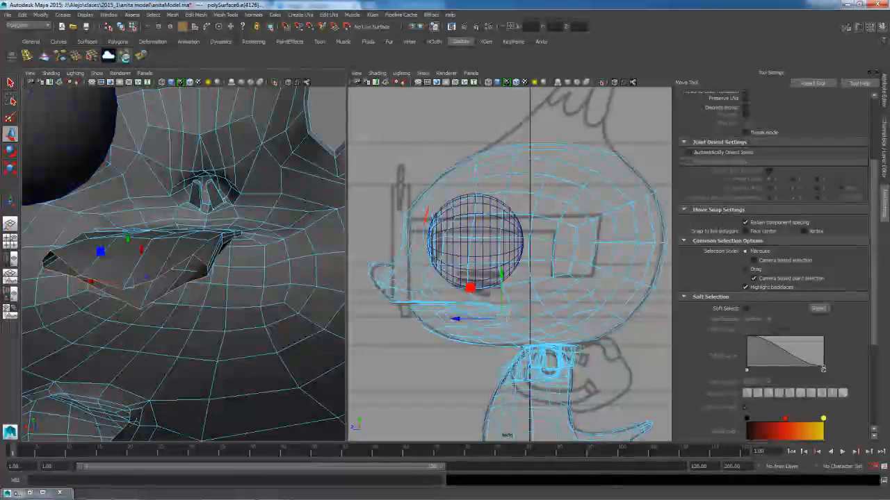
pyautogui.click(126, 56)
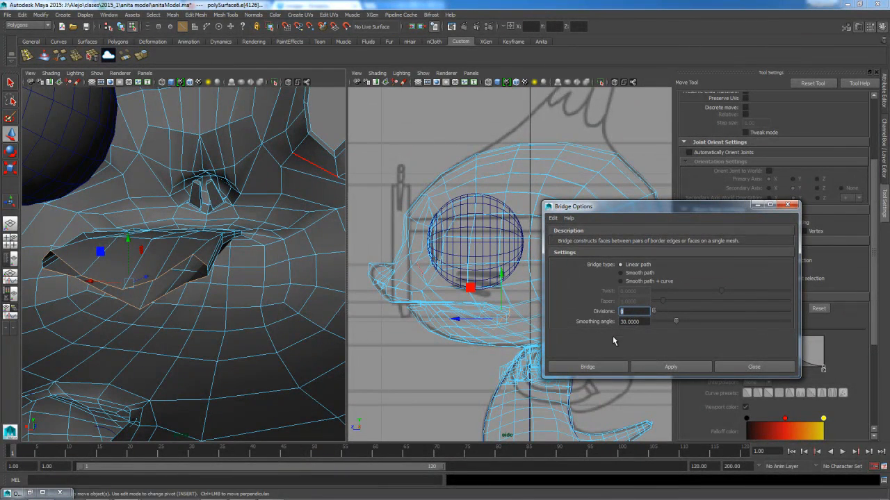
pyautogui.click(590, 367)
# Preview the mesh smoothed and merge the vertices at one open corner of the mouth cavity's back wall.
pyautogui.keyDown('alt'); pyautogui.moveTo(145, 268); pyautogui.dragTo(166, 270); pyautogui.keyUp('alt')
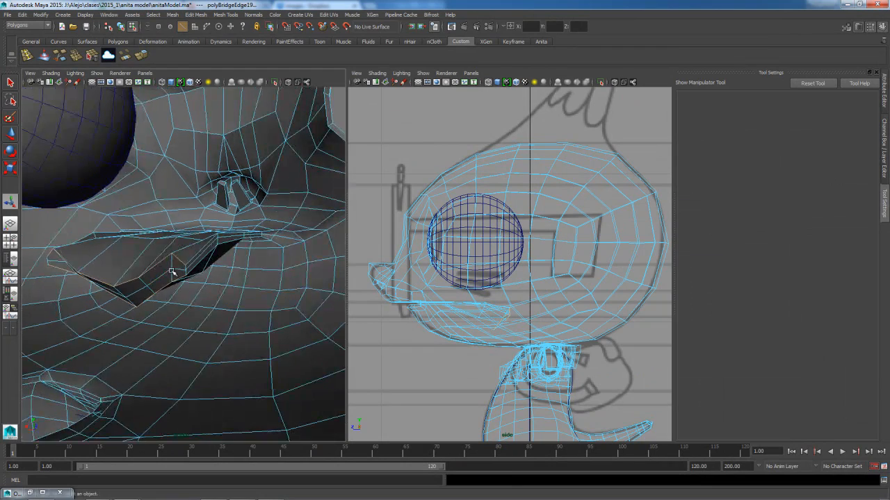
pyautogui.press('3')
pyautogui.moveTo(174, 273)
pyautogui.keyDown('alt'); pyautogui.mouseDown(button='right')
pyautogui.moveTo(244, 298)
pyautogui.moveTo(187, 269)
pyautogui.moveTo(177, 273)
pyautogui.mouseUp(button='right'); pyautogui.keyUp('alt')
pyautogui.click(181, 278)
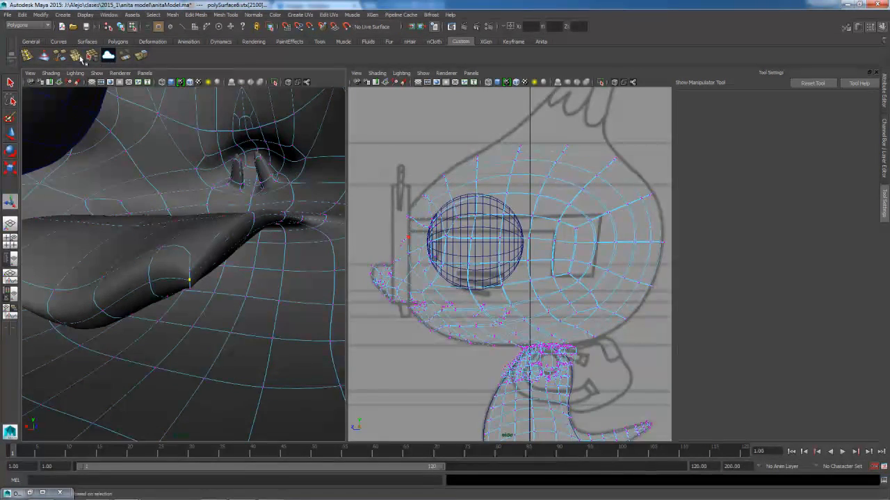
pyautogui.click(78, 58)
# Adjust the height of the vertices along the mouth cavity's closed back edge with the Move tool, and return to object mode.
pyautogui.keyDown('alt'); pyautogui.moveTo(155, 304); pyautogui.dragTo(93, 296); pyautogui.keyUp('alt')
pyautogui.click(92, 292)
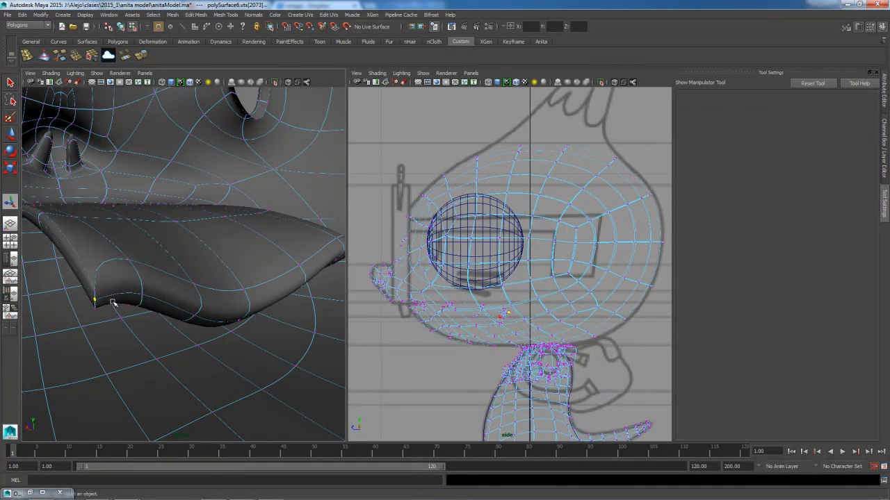
pyautogui.keyDown('alt'); pyautogui.moveTo(153, 313); pyautogui.dragTo(211, 257); pyautogui.keyUp('alt')
pyautogui.rightClick(221, 265)
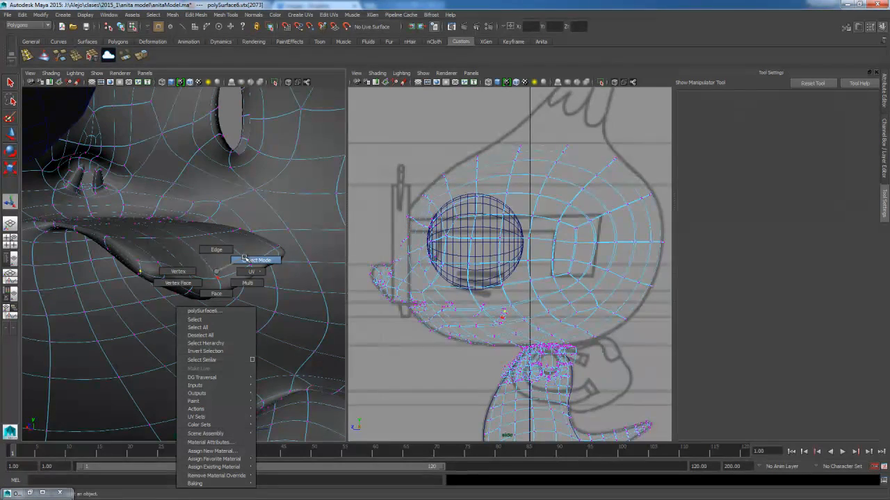
pyautogui.keyDown('shift'); pyautogui.click(212, 276); pyautogui.keyUp('shift')
pyautogui.keyDown('alt'); pyautogui.moveTo(224, 270); pyautogui.dragTo(204, 273); pyautogui.keyUp('alt')
pyautogui.press('w')
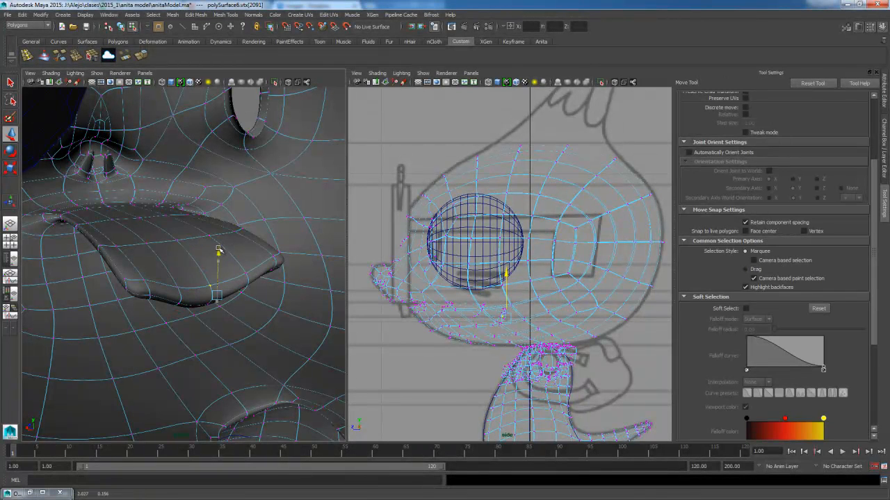
pyautogui.click(186, 288)
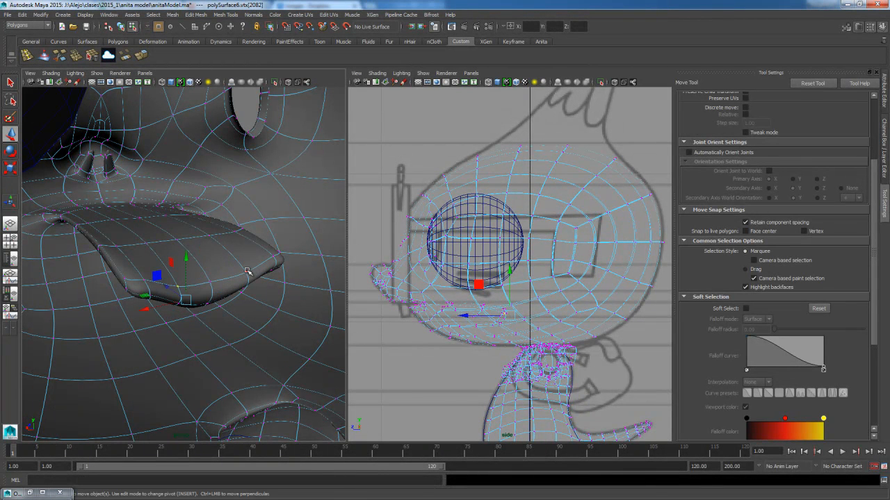
pyautogui.moveTo(226, 249); pyautogui.dragTo(174, 222)
pyautogui.click(215, 280)
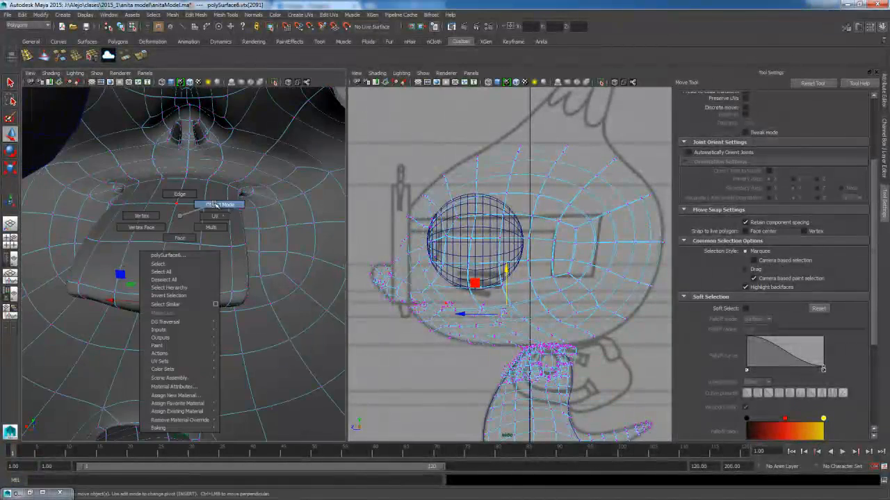
pyautogui.moveTo(216, 205); pyautogui.dragTo(217, 205, button='right')
# Relax the mouth cavity's surface and back edge with the Sculpt Geometry Tool, using the Relax operation with reflection, and leave the tool.
pyautogui.keyDown('alt'); pyautogui.moveTo(213, 225); pyautogui.dragTo(283, 283); pyautogui.keyUp('alt')
pyautogui.keyDown('alt'); pyautogui.moveTo(164, 288); pyautogui.dragTo(229, 288); pyautogui.keyUp('alt')
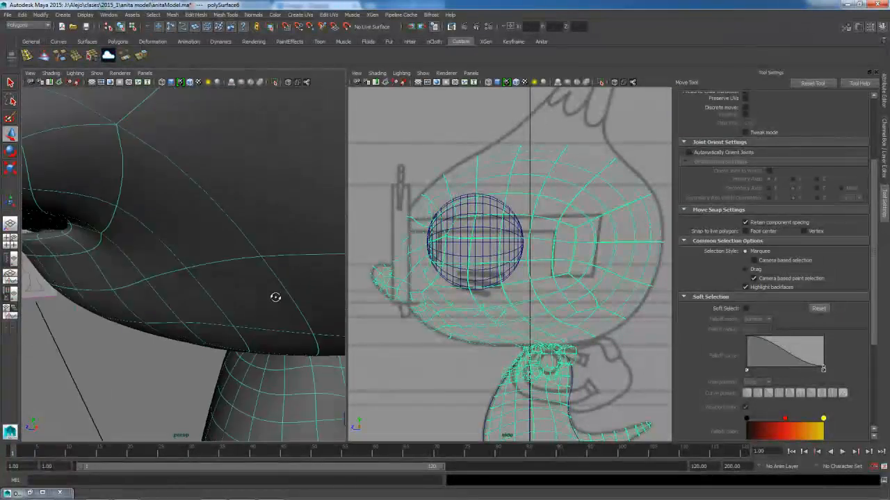
pyautogui.keyDown('alt'); pyautogui.moveTo(307, 294); pyautogui.dragTo(249, 264); pyautogui.keyUp('alt')
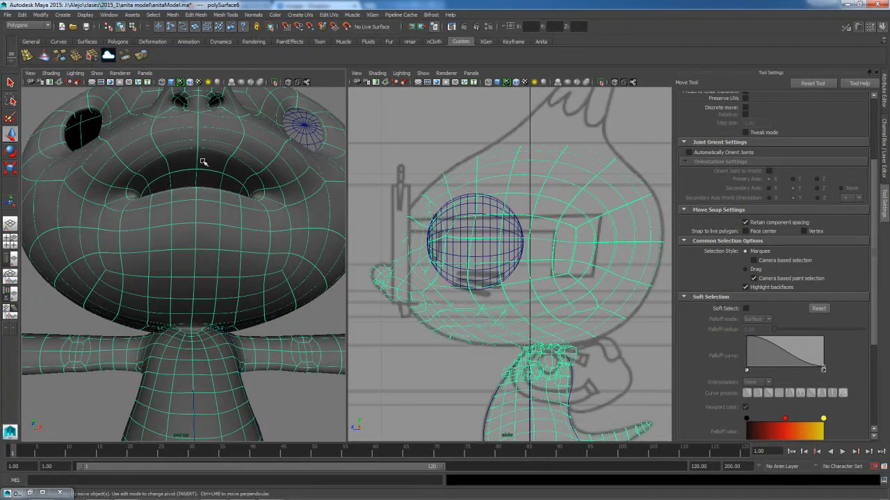
pyautogui.scroll(5, 201, 200)
pyautogui.keyDown('alt'); pyautogui.moveTo(201, 204); pyautogui.dragTo(192, 267); pyautogui.keyUp('alt')
pyautogui.click(44, 57)
pyautogui.moveTo(203, 262); pyautogui.dragTo(214, 256)
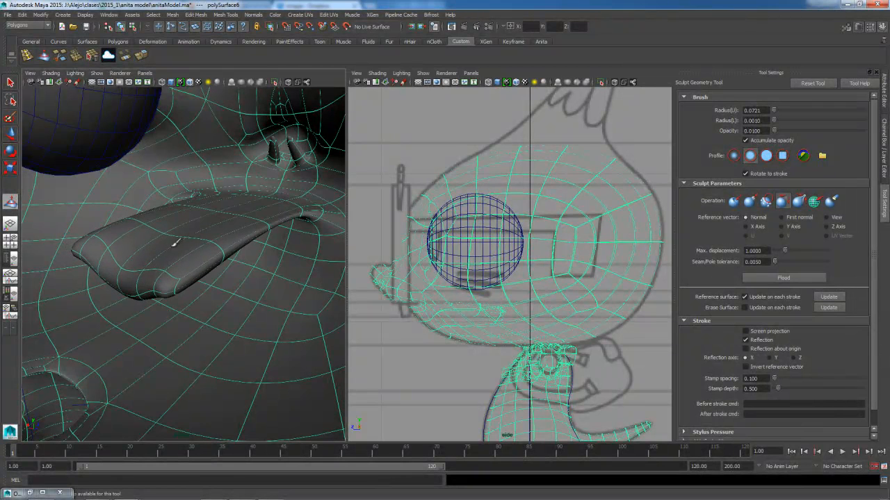
pyautogui.moveTo(168, 225)
pyautogui.mouseDown()
pyautogui.moveTo(184, 233)
pyautogui.moveTo(148, 264)
pyautogui.mouseUp()
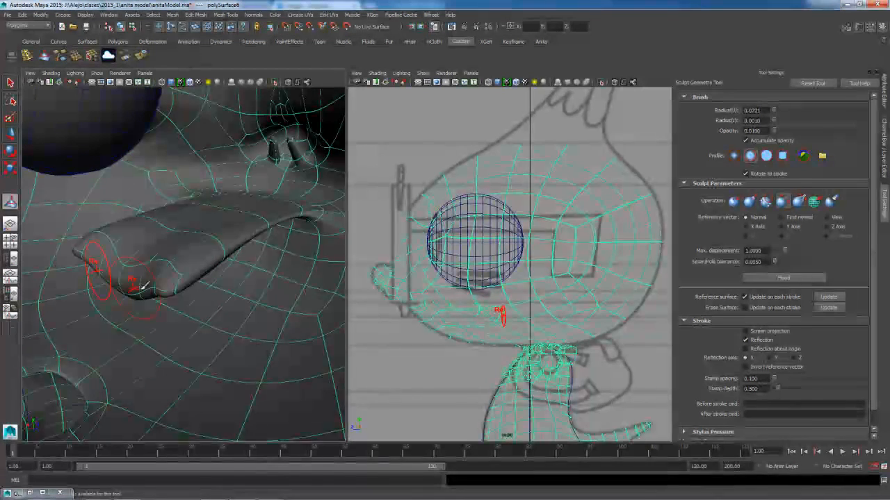
pyautogui.keyDown('alt'); pyautogui.moveTo(139, 288); pyautogui.dragTo(195, 272); pyautogui.keyUp('alt')
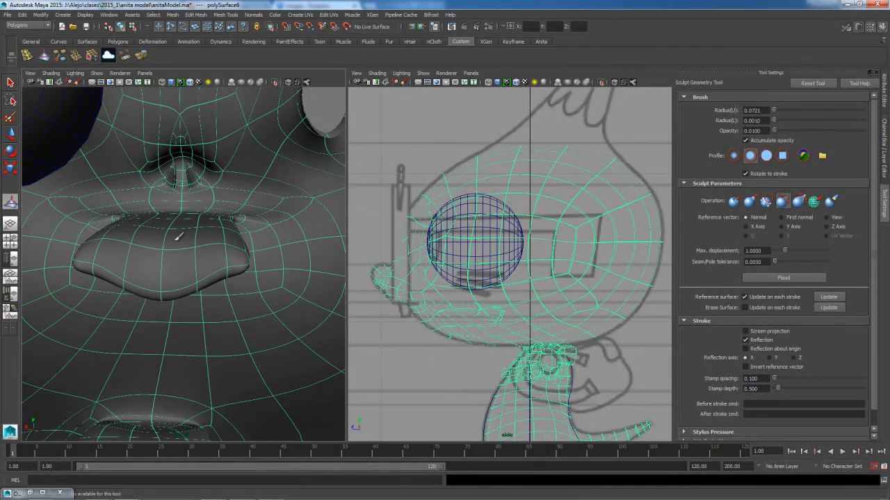
pyautogui.keyDown('alt'); pyautogui.moveTo(195, 284); pyautogui.dragTo(150, 280); pyautogui.keyUp('alt')
pyautogui.keyDown('alt'); pyautogui.moveTo(255, 241); pyautogui.dragTo(279, 259); pyautogui.keyUp('alt')
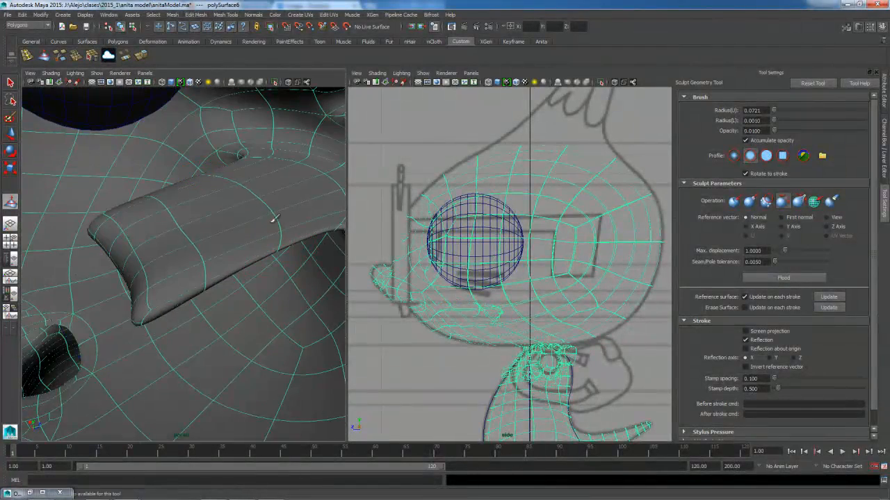
pyautogui.moveTo(206, 260)
pyautogui.keyDown('alt'); pyautogui.mouseDown()
pyautogui.moveTo(288, 258)
pyautogui.moveTo(215, 254)
pyautogui.mouseUp(); pyautogui.keyUp('alt')
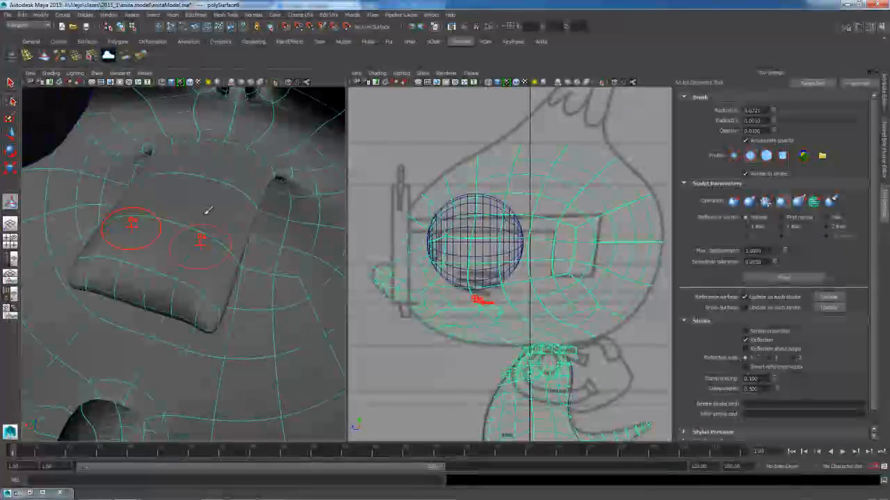
pyautogui.keyDown('alt'); pyautogui.moveTo(180, 279); pyautogui.dragTo(133, 213); pyautogui.keyUp('alt')
pyautogui.click(10, 83)
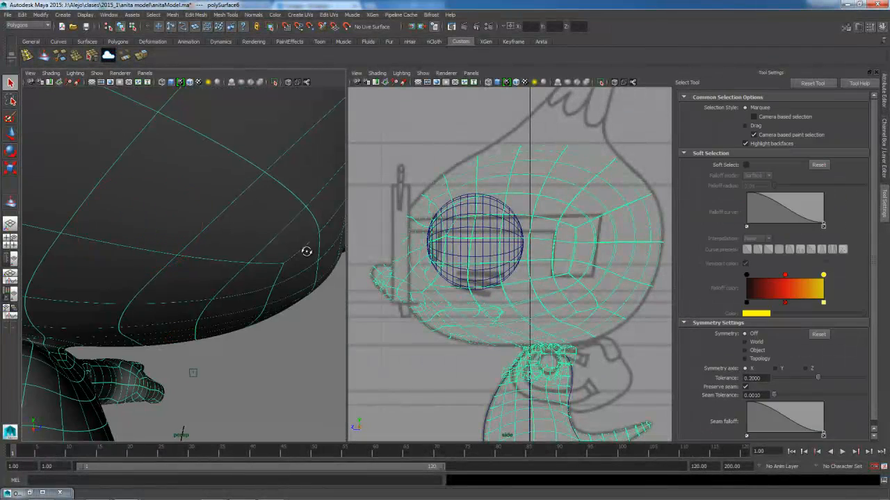
# Try to extrude the two central faces on the underside of the upper lip as the start of a front tooth.
pyautogui.keyDown('alt'); pyautogui.moveTo(316, 254); pyautogui.dragTo(244, 243); pyautogui.keyUp('alt')
pyautogui.keyDown('alt'); pyautogui.moveTo(243, 244); pyautogui.dragTo(266, 236, button='middle'); pyautogui.keyUp('alt')
pyautogui.keyDown('alt'); pyautogui.moveTo(266, 236); pyautogui.dragTo(182, 285); pyautogui.keyUp('alt')
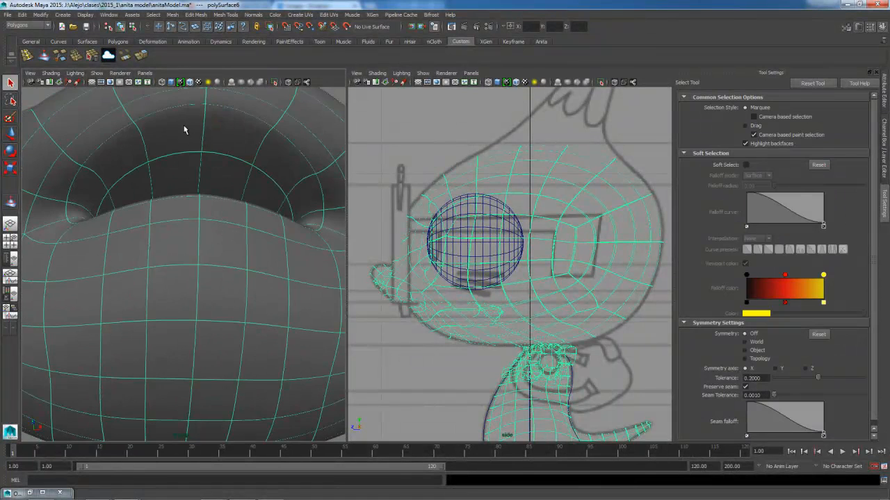
pyautogui.moveTo(197, 140); pyautogui.dragTo(197, 160, button='right')
pyautogui.click(197, 144)
pyautogui.keyDown('shift'); pyautogui.click(218, 148); pyautogui.keyUp('shift')
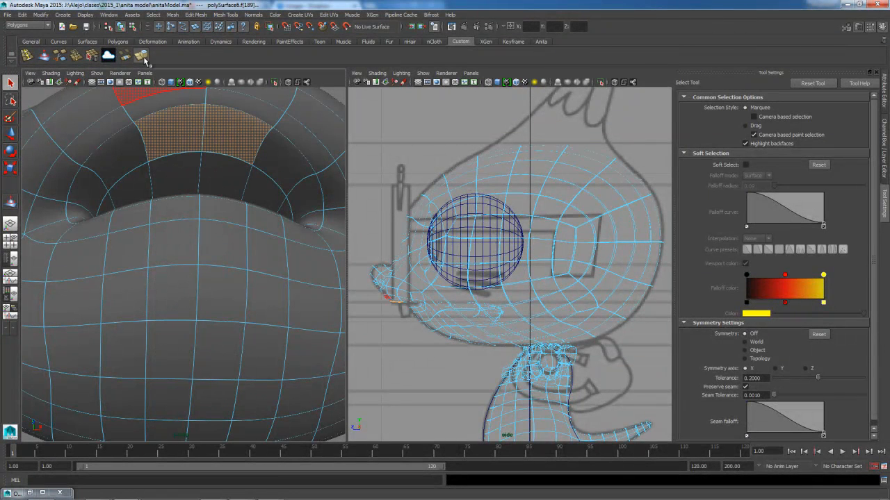
pyautogui.doubleClick(143, 57)
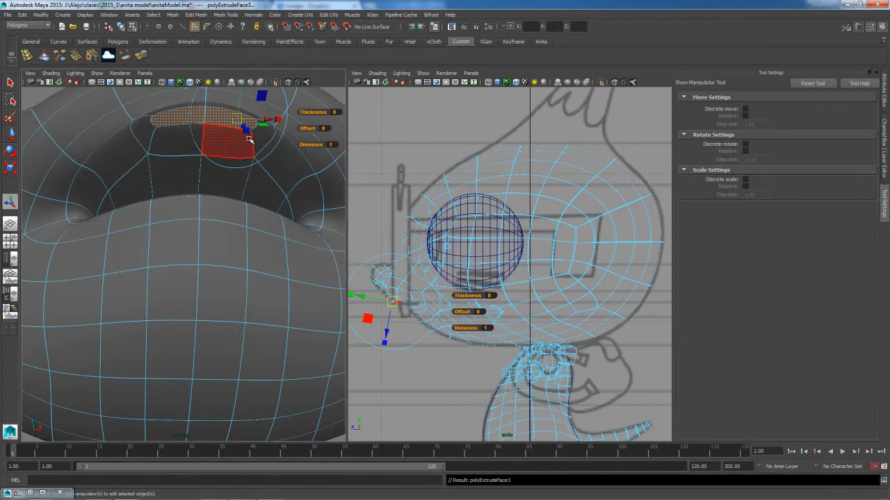
# Try scaling the extruded upper-lip faces inward to shape the tooth's base.
pyautogui.keyDown('alt'); pyautogui.moveTo(248, 145); pyautogui.dragTo(243, 147); pyautogui.keyUp('alt')
pyautogui.keyDown('alt'); pyautogui.moveTo(241, 132); pyautogui.dragTo(214, 183, button='middle'); pyautogui.keyUp('alt')
pyautogui.moveTo(219, 182); pyautogui.dragTo(217, 197)
pyautogui.keyDown('alt'); pyautogui.moveTo(193, 262); pyautogui.dragTo(182, 237); pyautogui.keyUp('alt')
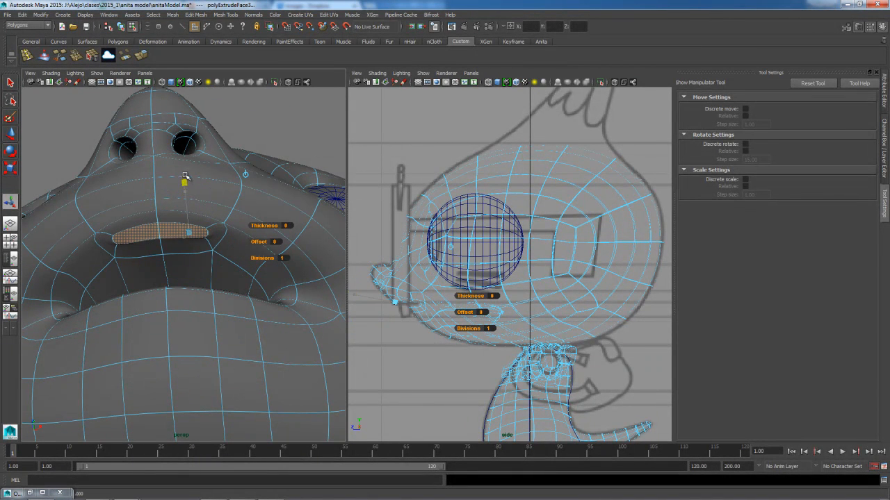
pyautogui.moveTo(186, 167); pyautogui.dragTo(187, 166)
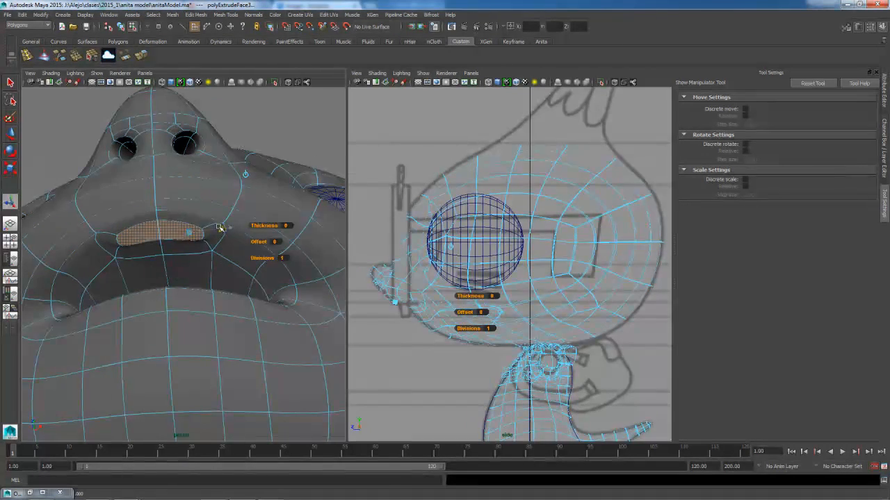
pyautogui.keyDown('alt'); pyautogui.moveTo(206, 228); pyautogui.dragTo(257, 231); pyautogui.keyUp('alt')
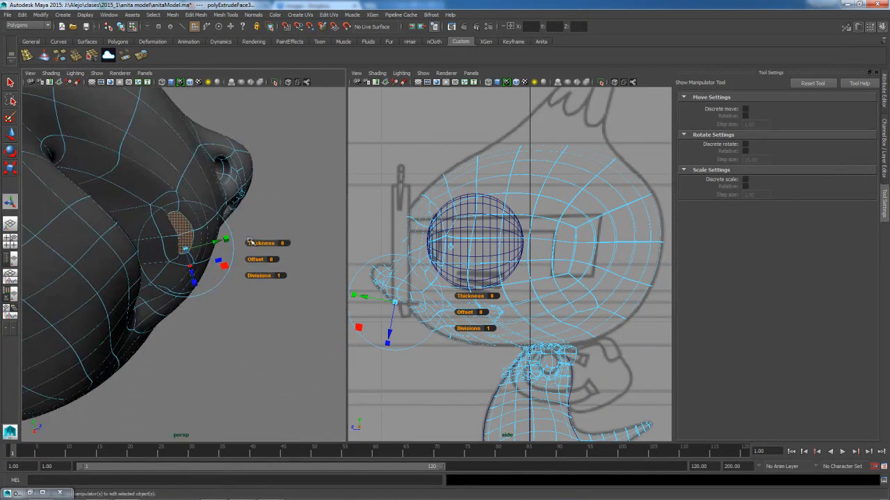
# Try a second extrusion of the tooth faces, pulling them downward, and widen the perspective view.
pyautogui.doubleClick(141, 57)
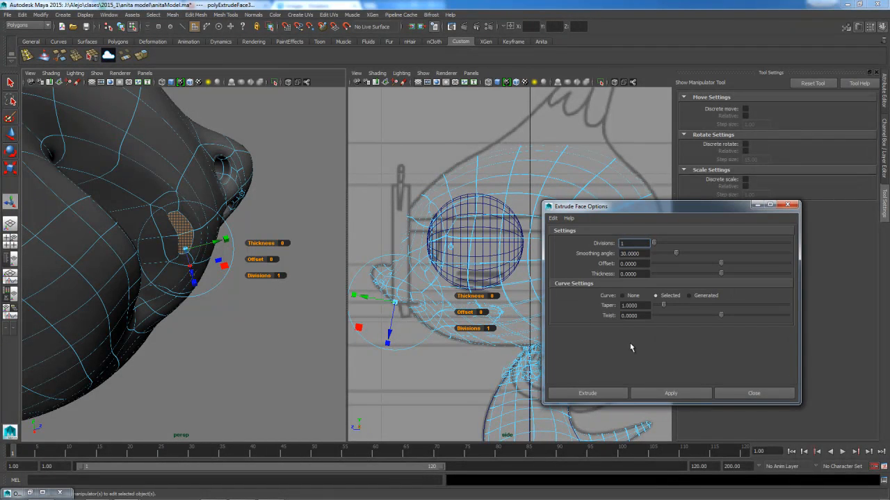
pyautogui.click(603, 398)
pyautogui.click(240, 189)
pyautogui.keyDown('alt'); pyautogui.moveTo(250, 264); pyautogui.dragTo(147, 299); pyautogui.keyUp('alt')
pyautogui.moveTo(346, 330); pyautogui.dragTo(388, 327)
pyautogui.keyDown('alt'); pyautogui.moveTo(255, 306); pyautogui.dragTo(178, 296); pyautogui.keyUp('alt')
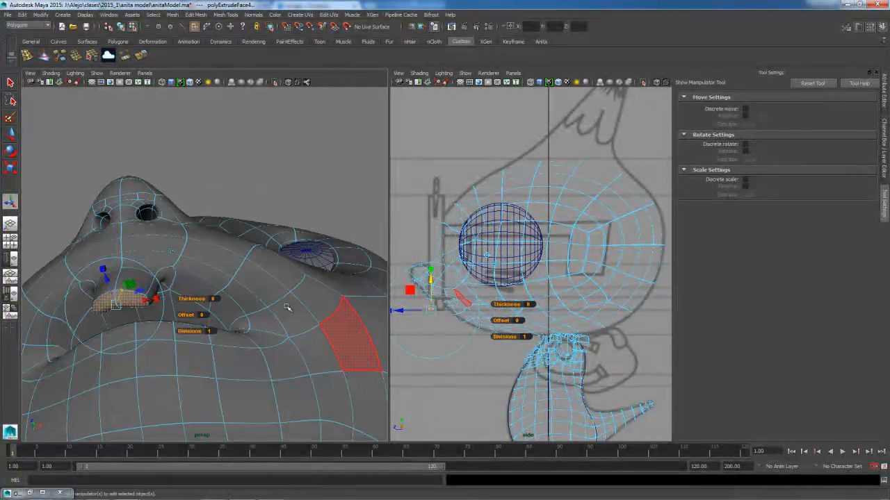
# Undo the tooth extrusions to restore the original faces under the upper lip.
pyautogui.hotkey('ctrl', 'z')
pyautogui.hotkey('ctrl', 'z')
pyautogui.hotkey('ctrl', 'z')
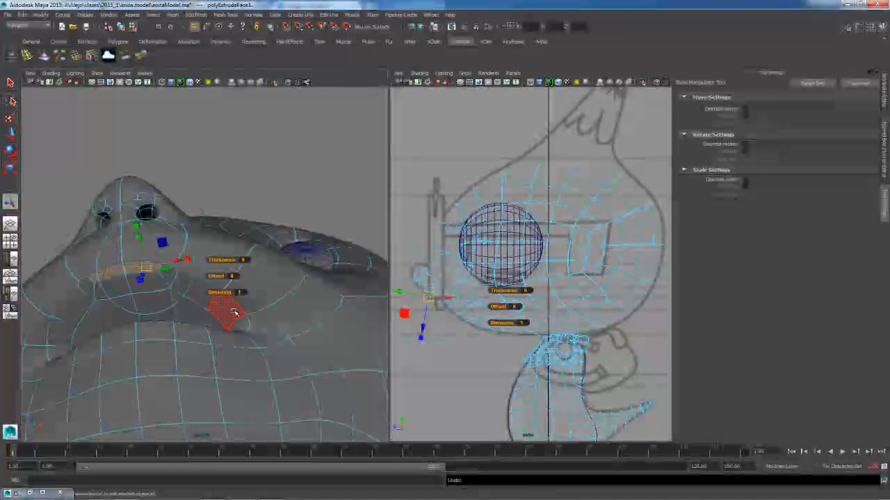
# Insert an edge loop around the inside of the mouth, crossing the faces behind the upper lip.
pyautogui.moveTo(149, 281); pyautogui.dragTo(146, 301, button='right')
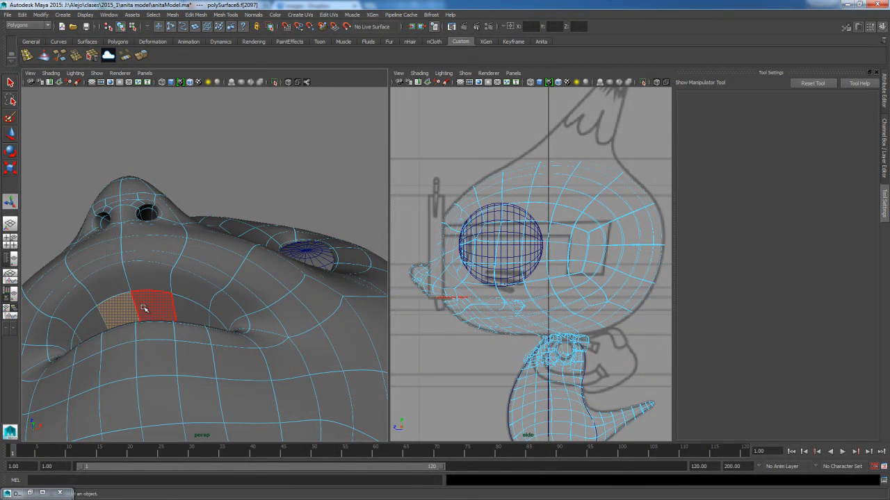
pyautogui.keyDown('alt'); pyautogui.moveTo(243, 359); pyautogui.dragTo(268, 346); pyautogui.keyUp('alt')
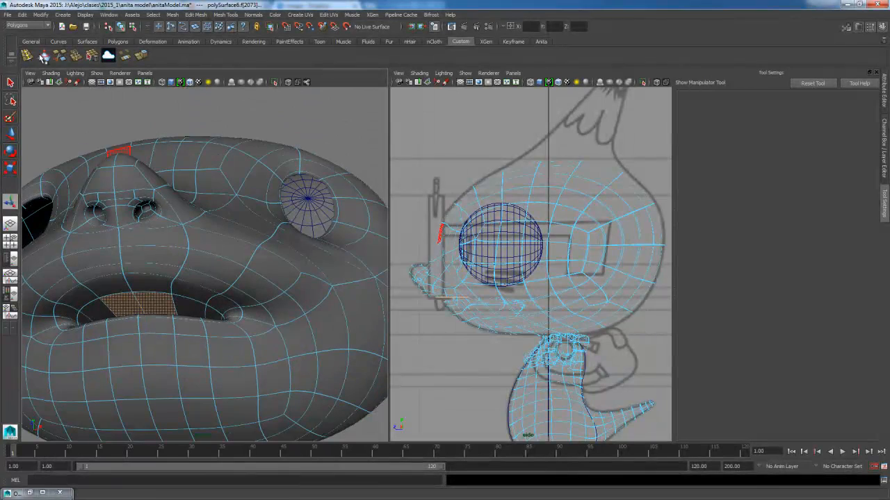
pyautogui.click(139, 306)
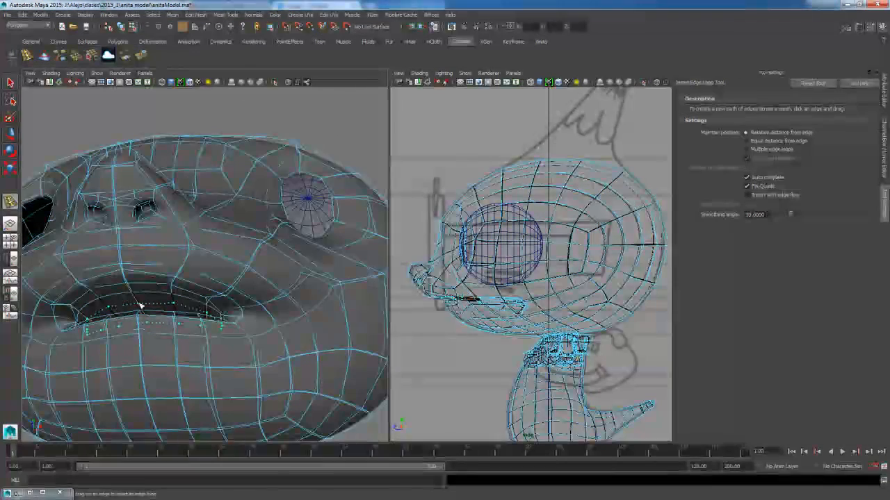
pyautogui.click(12, 84)
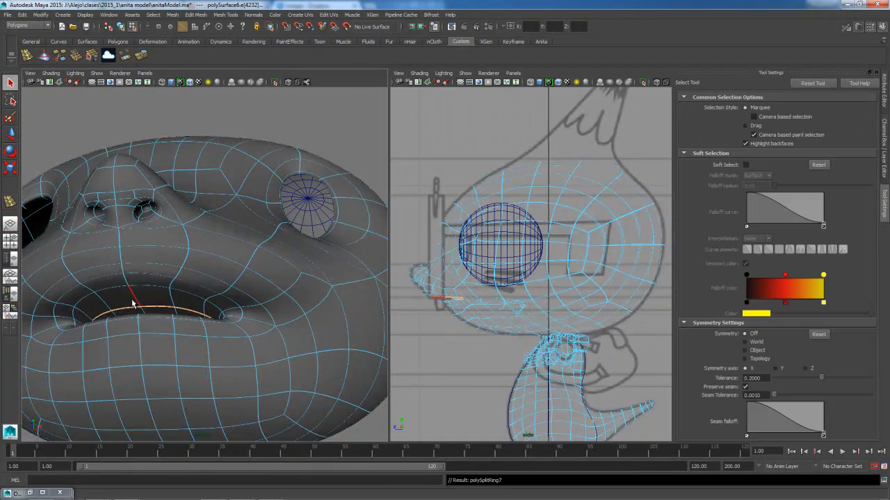
# Extrude the two central faces between the upper lip and the inserted edge loop with 1 division, and scale them inward as a tooth base.
pyautogui.keyDown('alt'); pyautogui.moveTo(132, 301); pyautogui.dragTo(155, 294); pyautogui.keyUp('alt')
pyautogui.keyDown('alt'); pyautogui.moveTo(155, 294); pyautogui.dragTo(179, 320, button='right'); pyautogui.keyUp('alt')
pyautogui.keyDown('alt'); pyautogui.moveTo(178, 320); pyautogui.dragTo(248, 252); pyautogui.keyUp('alt')
pyautogui.rightClick(249, 247)
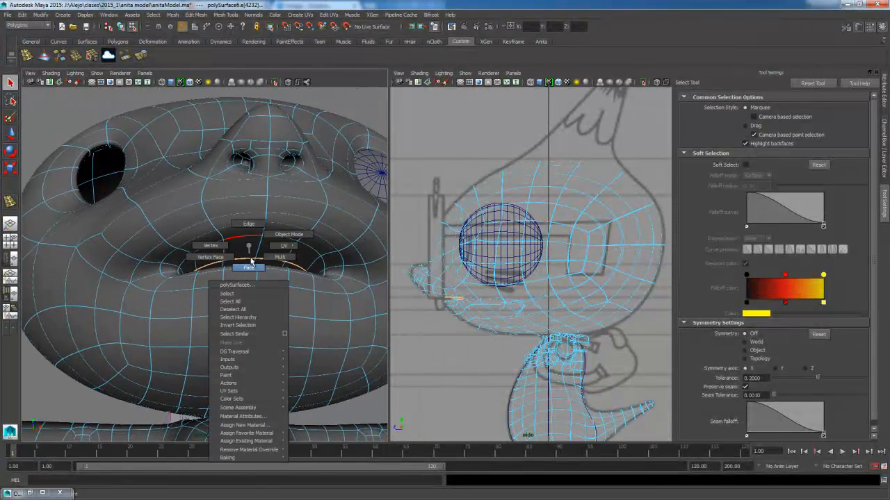
pyautogui.click(251, 266)
pyautogui.keyDown('shift'); pyautogui.click(269, 253); pyautogui.keyUp('shift')
pyautogui.keyDown('alt'); pyautogui.moveTo(288, 298); pyautogui.dragTo(183, 201); pyautogui.keyUp('alt')
pyautogui.click(144, 57)
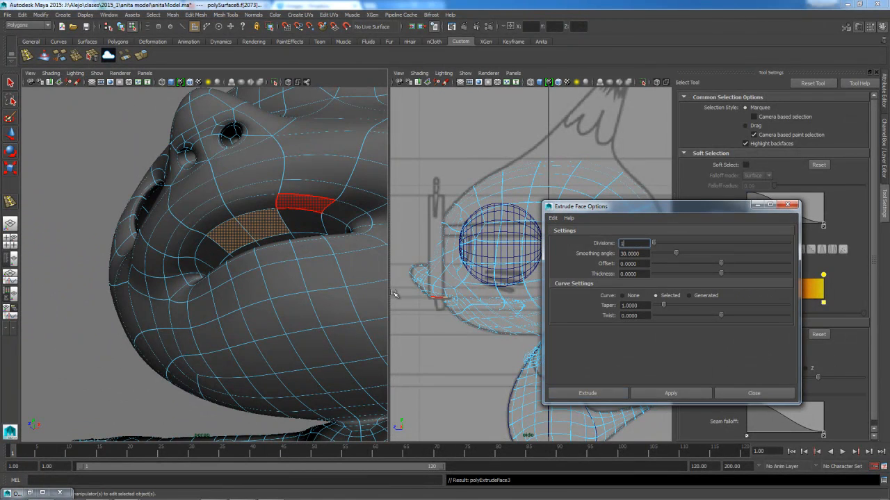
pyautogui.click(587, 394)
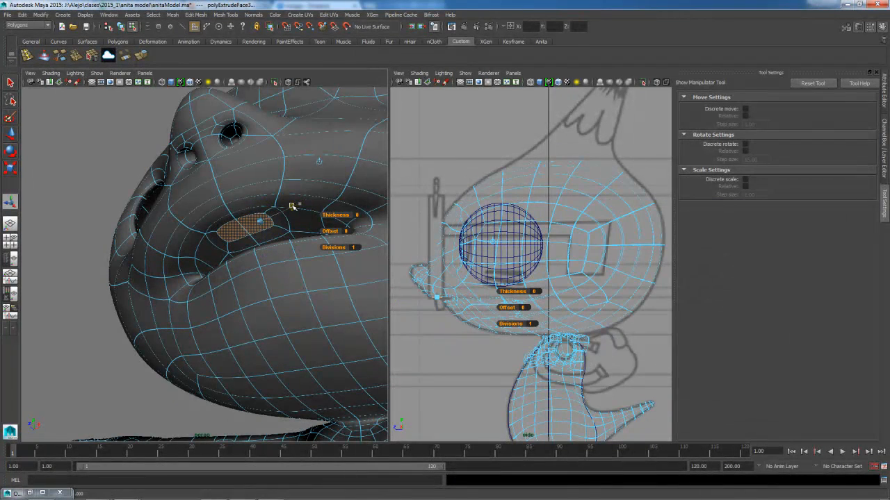
pyautogui.keyDown('alt'); pyautogui.moveTo(276, 213); pyautogui.dragTo(260, 201); pyautogui.keyUp('alt')
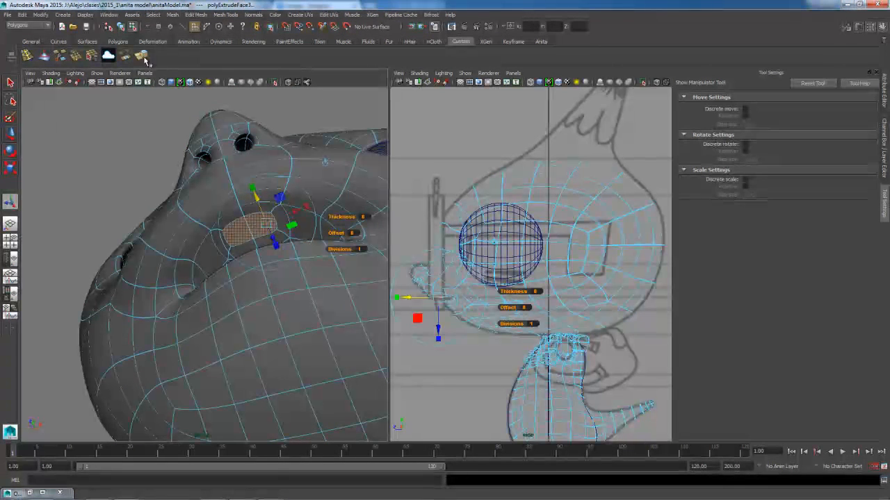
# Extrude the scaled tooth-base faces with 1 division and pull them down slightly out of the upper lip.
pyautogui.doubleClick(143, 57)
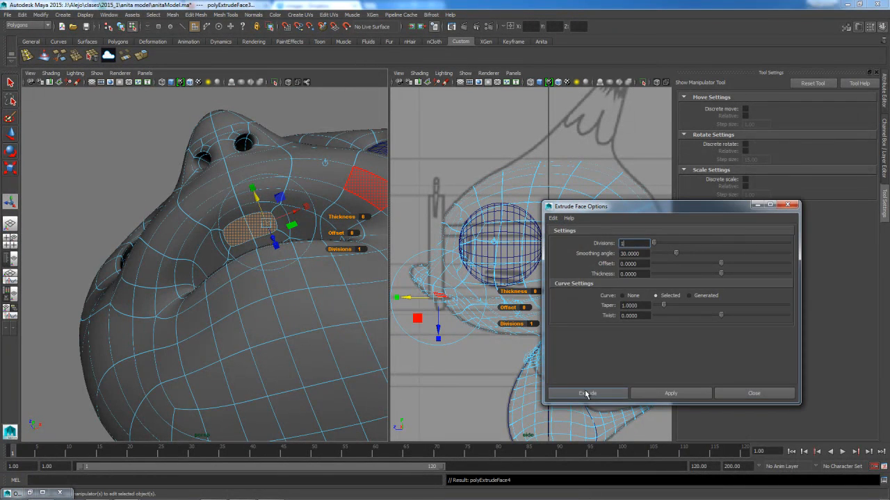
pyautogui.click(586, 392)
pyautogui.keyDown('alt'); pyautogui.moveTo(271, 230); pyautogui.dragTo(248, 225); pyautogui.keyUp('alt')
# Add another 1-division extrusion at the tooth's lower end, pull it farther down over the lower lip, and switch to the Select tool.
pyautogui.doubleClick(139, 60)
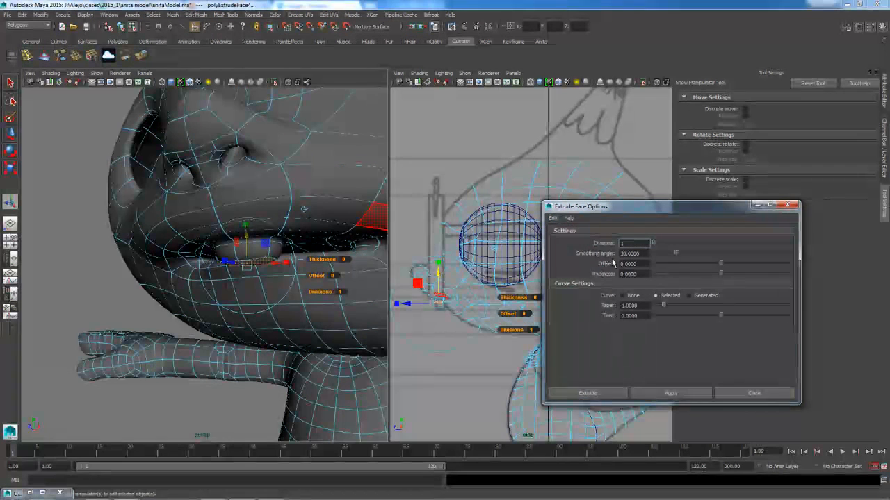
pyautogui.click(587, 394)
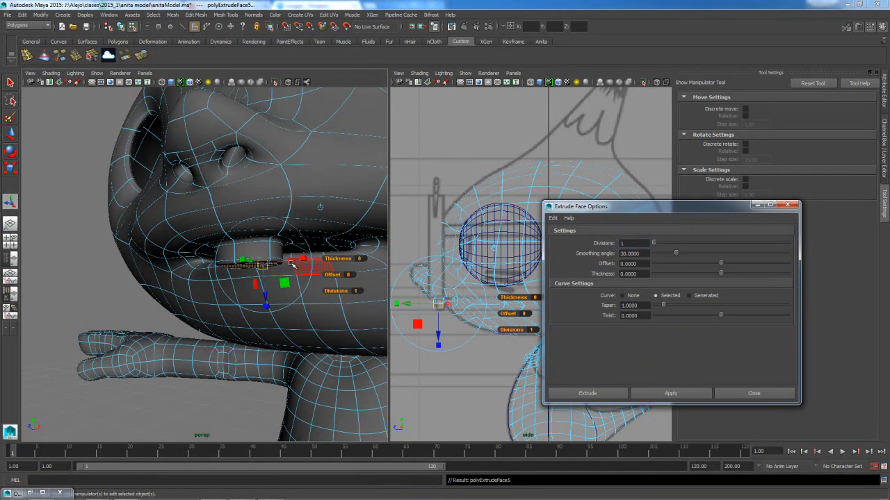
pyautogui.moveTo(265, 291); pyautogui.dragTo(268, 313)
pyautogui.keyDown('alt'); pyautogui.moveTo(230, 270); pyautogui.dragTo(262, 279); pyautogui.keyUp('alt')
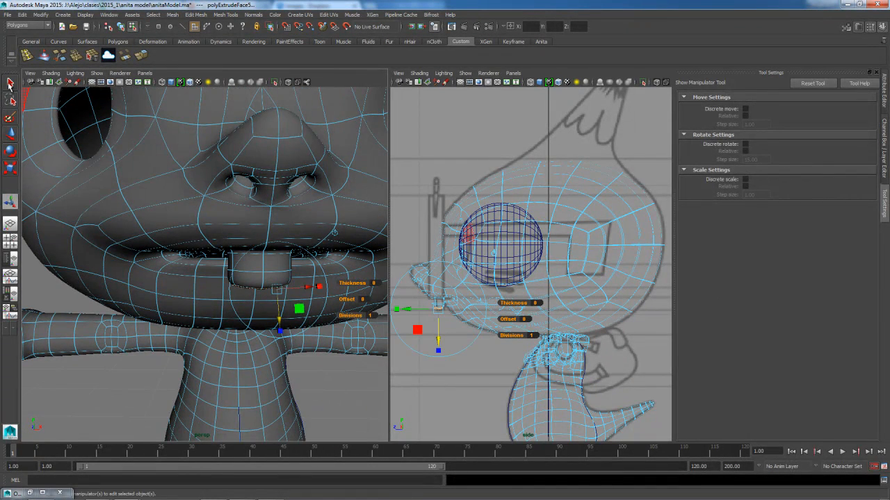
pyautogui.click(10, 83)
pyautogui.keyDown('alt'); pyautogui.moveTo(267, 240); pyautogui.dragTo(286, 238); pyautogui.keyUp('alt')
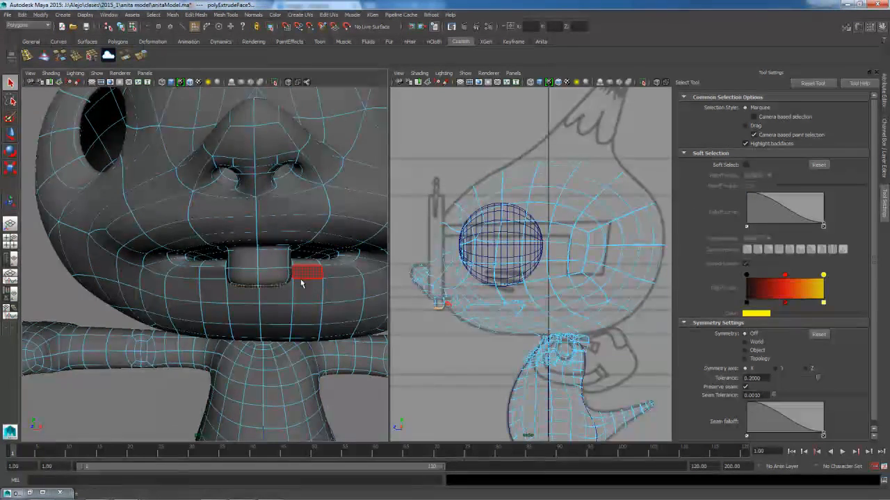
# In the side view, move the tooth's front and rear vertices along Z to match the reference sketch.
pyautogui.keyDown('alt'); pyautogui.moveTo(308, 273); pyautogui.dragTo(280, 285); pyautogui.keyUp('alt')
pyautogui.keyDown('alt'); pyautogui.moveTo(450, 317); pyautogui.dragTo(485, 353, button='right'); pyautogui.keyUp('alt')
pyautogui.keyDown('alt'); pyautogui.moveTo(484, 354); pyautogui.dragTo(610, 283, button='middle'); pyautogui.keyUp('alt')
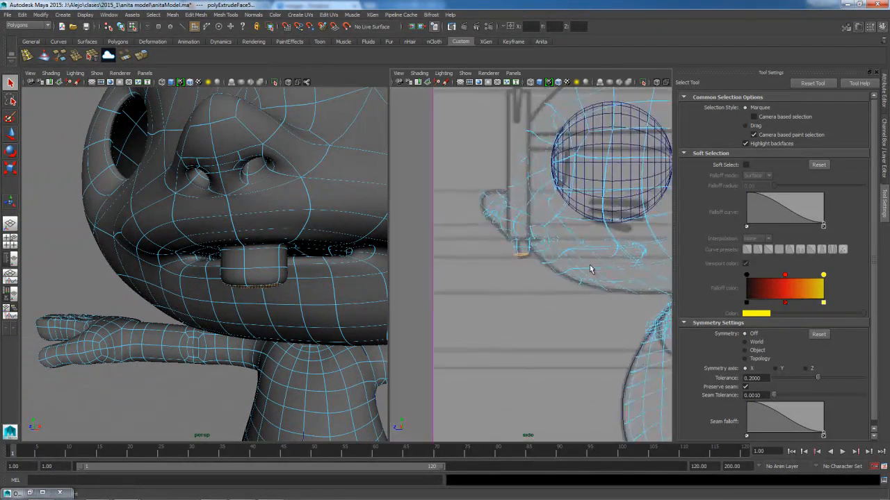
pyautogui.keyDown('alt'); pyautogui.moveTo(563, 299); pyautogui.dragTo(632, 336, button='right'); pyautogui.keyUp('alt')
pyautogui.keyDown('alt'); pyautogui.moveTo(515, 270); pyautogui.dragTo(560, 286, button='right'); pyautogui.keyUp('alt')
pyautogui.moveTo(525, 242); pyautogui.dragTo(505, 241, button='right')
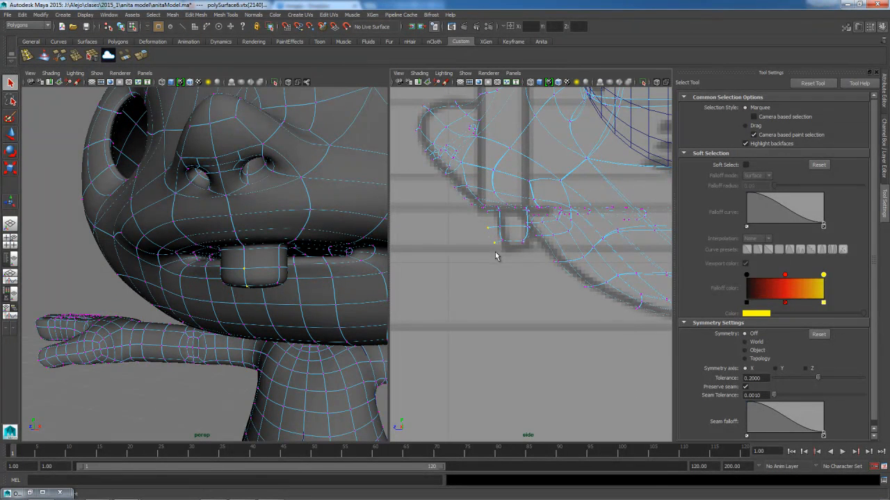
pyautogui.press('w')
pyautogui.click(513, 227)
pyautogui.moveTo(503, 232); pyautogui.dragTo(453, 235)
pyautogui.click(490, 230)
pyautogui.click(497, 230)
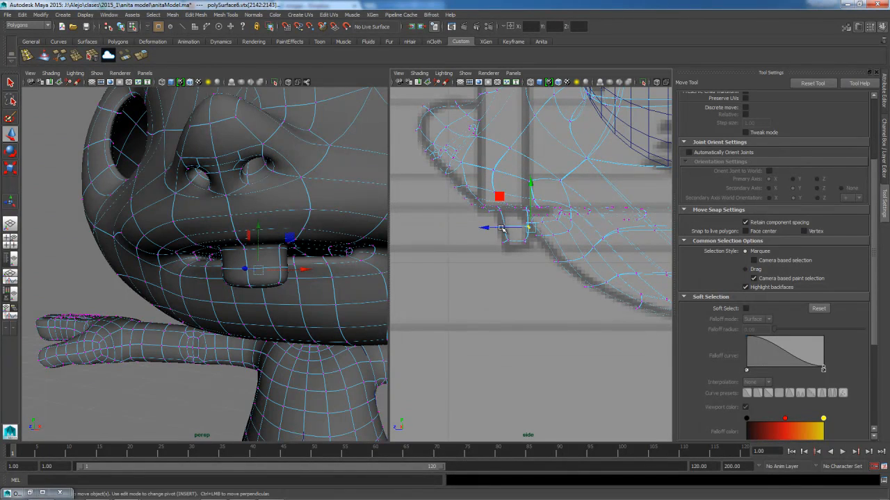
# Change the side view to the front view, frame the tooth, and compare it with the reference in shaded and wireframe display.
pyautogui.moveTo(280, 290)
pyautogui.keyDown('alt'); pyautogui.mouseDown()
pyautogui.moveTo(308, 288)
pyautogui.moveTo(302, 272)
pyautogui.moveTo(299, 285)
pyautogui.moveTo(260, 248)
pyautogui.moveTo(284, 217)
pyautogui.moveTo(252, 274)
pyautogui.moveTo(234, 280)
pyautogui.moveTo(217, 306)
pyautogui.moveTo(286, 274)
pyautogui.mouseUp(); pyautogui.keyUp('alt')
pyautogui.keyDown('alt'); pyautogui.moveTo(324, 304); pyautogui.dragTo(270, 288, button='right'); pyautogui.keyUp('alt')
pyautogui.keyDown('alt'); pyautogui.moveTo(271, 288); pyautogui.dragTo(281, 251); pyautogui.keyUp('alt')
pyautogui.press('space')
pyautogui.moveTo(504, 202); pyautogui.dragTo(509, 224)
pyautogui.scroll(5, 533, 289)
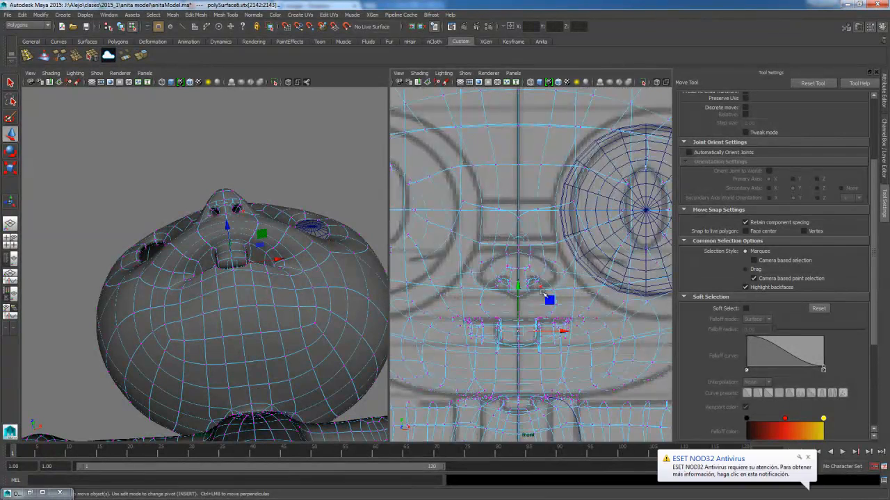
pyautogui.press('5')
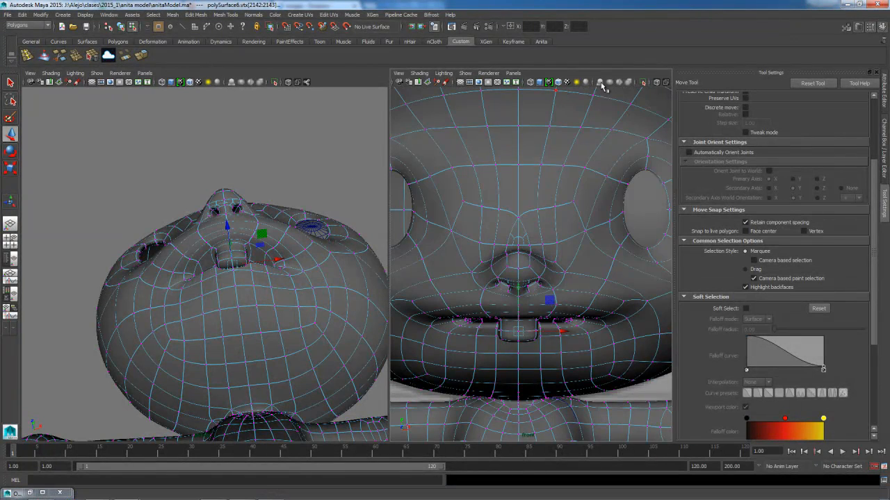
pyautogui.click(656, 85)
pyautogui.click(657, 84)
pyautogui.keyDown('alt'); pyautogui.moveTo(567, 282); pyautogui.dragTo(564, 228, button='middle'); pyautogui.keyUp('alt')
pyautogui.scroll(2, 555, 197)
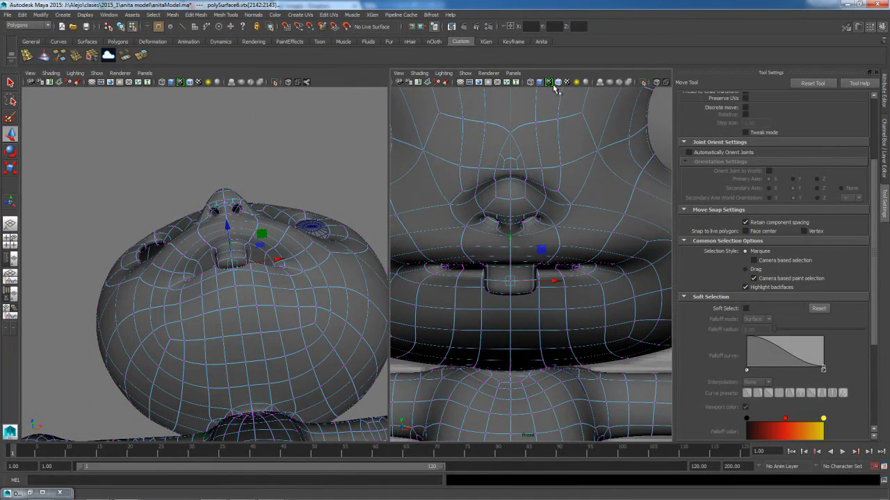
pyautogui.click(541, 83)
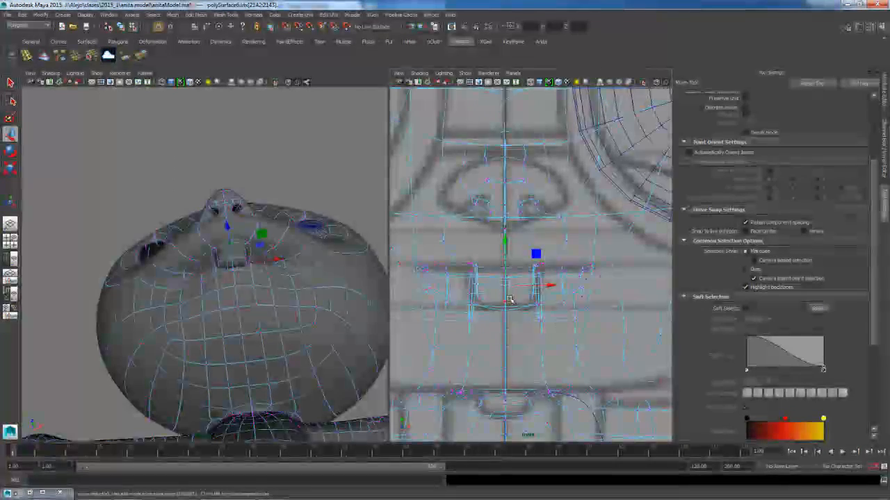
# Select the vertices on both sides of the tooth's base and scale them slightly outward along X.
pyautogui.keyDown('alt'); pyautogui.moveTo(264, 285); pyautogui.dragTo(268, 299); pyautogui.keyUp('alt')
pyautogui.keyDown('alt'); pyautogui.moveTo(268, 298); pyautogui.dragTo(284, 312, button='right'); pyautogui.keyUp('alt')
pyautogui.click(228, 243)
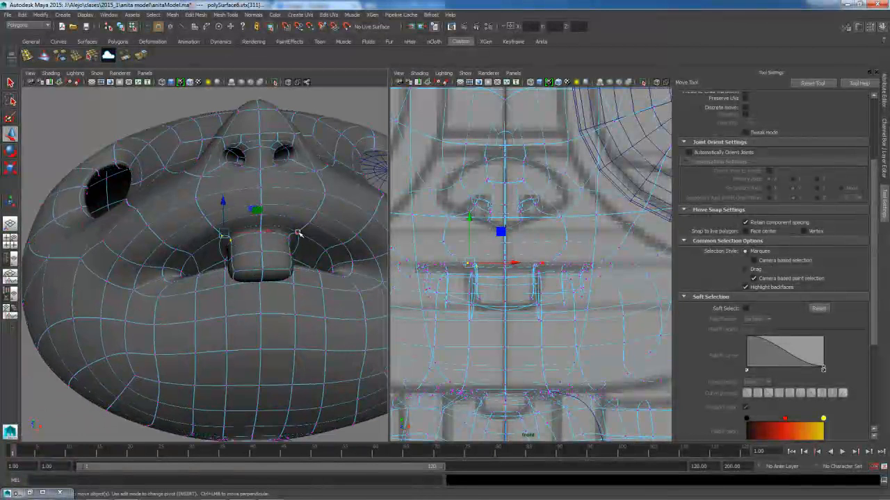
pyautogui.keyDown('alt'); pyautogui.moveTo(291, 239); pyautogui.dragTo(244, 275); pyautogui.keyUp('alt')
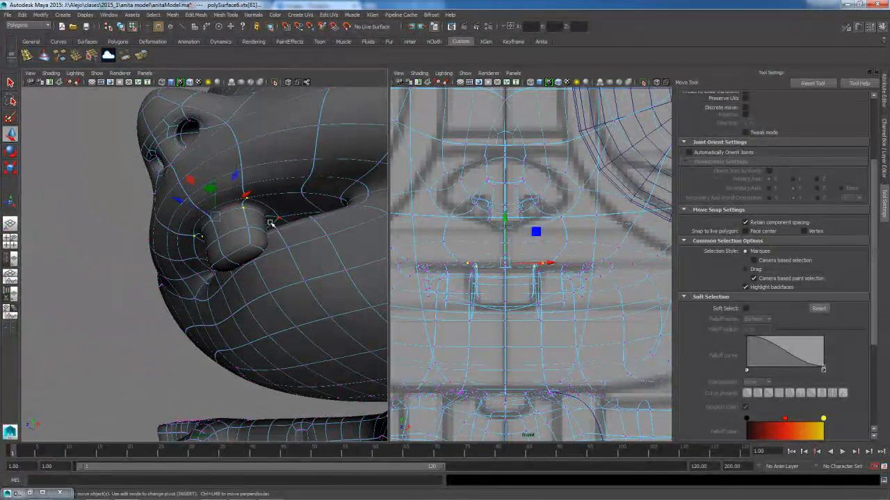
pyautogui.keyDown('alt'); pyautogui.moveTo(280, 219); pyautogui.dragTo(223, 264); pyautogui.keyUp('alt')
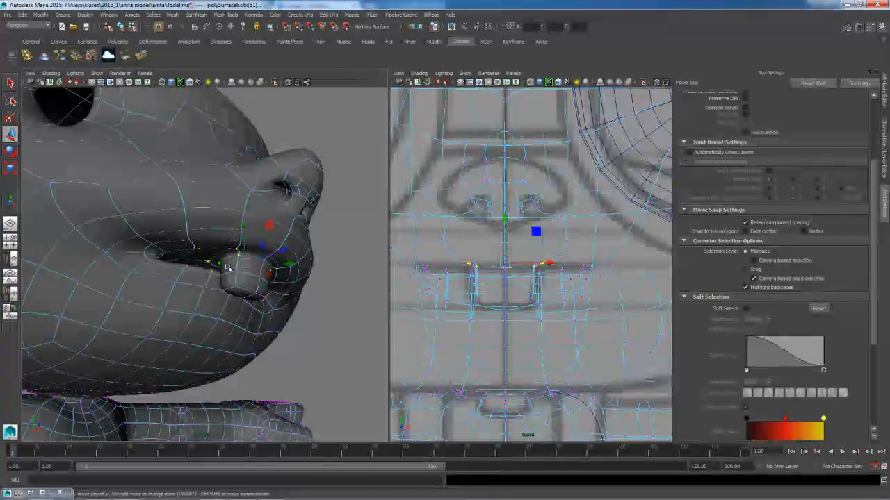
pyautogui.press('r')
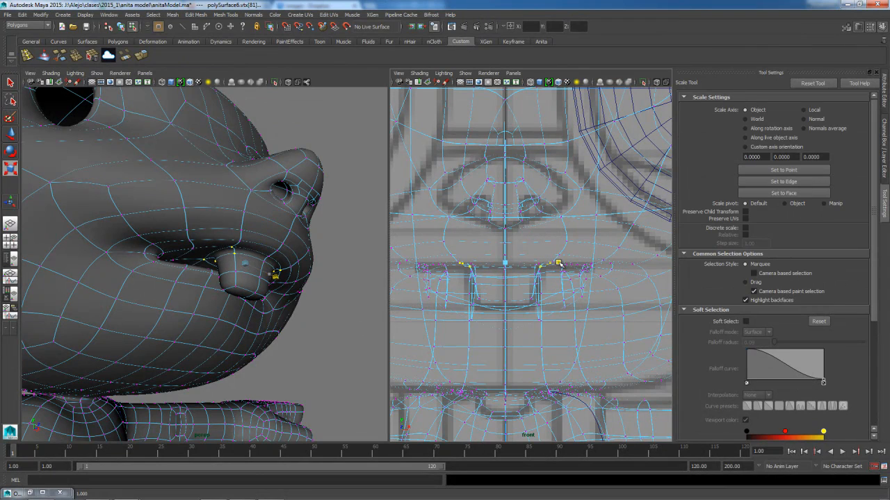
pyautogui.moveTo(560, 264); pyautogui.dragTo(559, 264)
pyautogui.keyDown('alt'); pyautogui.moveTo(264, 280); pyautogui.dragTo(266, 263); pyautogui.keyUp('alt')
# Select the tooth's mid-height side vertices and scale them slightly wider along X.
pyautogui.press('q')
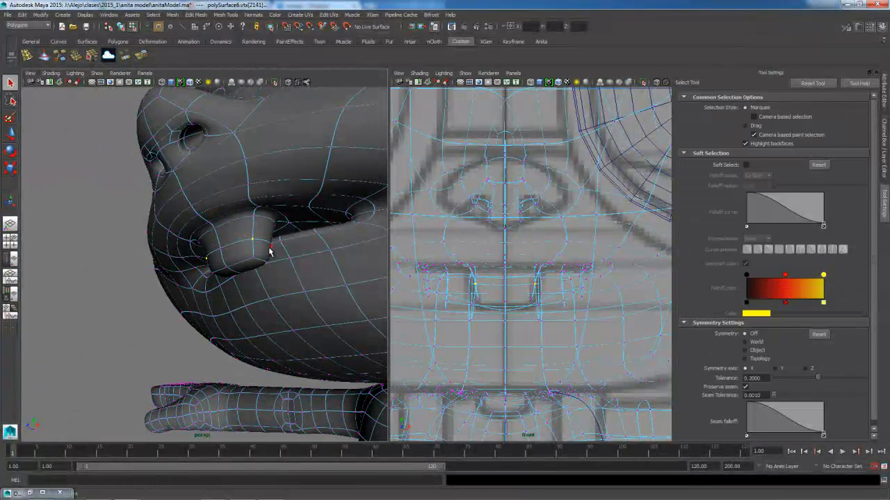
pyautogui.press('r')
pyautogui.moveTo(547, 283); pyautogui.dragTo(551, 283)
pyautogui.keyDown('alt'); pyautogui.moveTo(273, 259); pyautogui.dragTo(285, 254); pyautogui.keyUp('alt')
# Insert an edge loop around the tooth near its base and check it in unsmoothed and smoothed display.
pyautogui.keyDown('alt'); pyautogui.moveTo(286, 255); pyautogui.dragTo(308, 294, button='right'); pyautogui.keyUp('alt')
pyautogui.keyDown('alt'); pyautogui.moveTo(308, 294); pyautogui.dragTo(74, 162); pyautogui.keyUp('alt')
pyautogui.click(26, 56)
pyautogui.moveTo(237, 261); pyautogui.dragTo(223, 242)
pyautogui.keyDown('alt'); pyautogui.moveTo(273, 282); pyautogui.dragTo(295, 269); pyautogui.keyUp('alt')
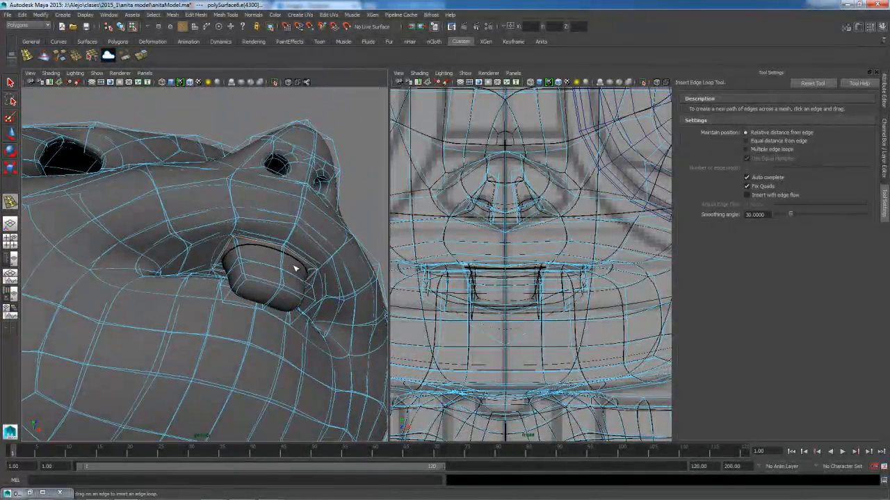
pyautogui.press('1')
pyautogui.keyDown('alt'); pyautogui.moveTo(250, 240); pyautogui.dragTo(260, 272, button='right'); pyautogui.keyUp('alt')
pyautogui.keyDown('alt'); pyautogui.moveTo(260, 272); pyautogui.dragTo(199, 267); pyautogui.keyUp('alt')
pyautogui.press('3')
# Select the two adjoining edges along the tooth's base and move them to adjust the spacing around the tooth root.
pyautogui.click(9, 84)
pyautogui.click(105, 336)
pyautogui.keyDown('alt'); pyautogui.moveTo(115, 336); pyautogui.dragTo(144, 329); pyautogui.keyUp('alt')
pyautogui.keyDown('alt'); pyautogui.moveTo(258, 295); pyautogui.dragTo(257, 351); pyautogui.keyUp('alt')
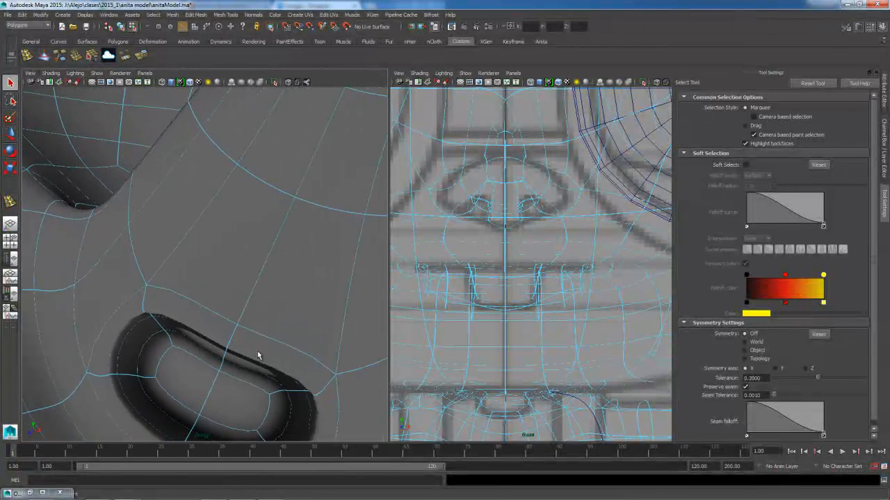
pyautogui.keyDown('shift'); pyautogui.click(248, 332); pyautogui.keyUp('shift')
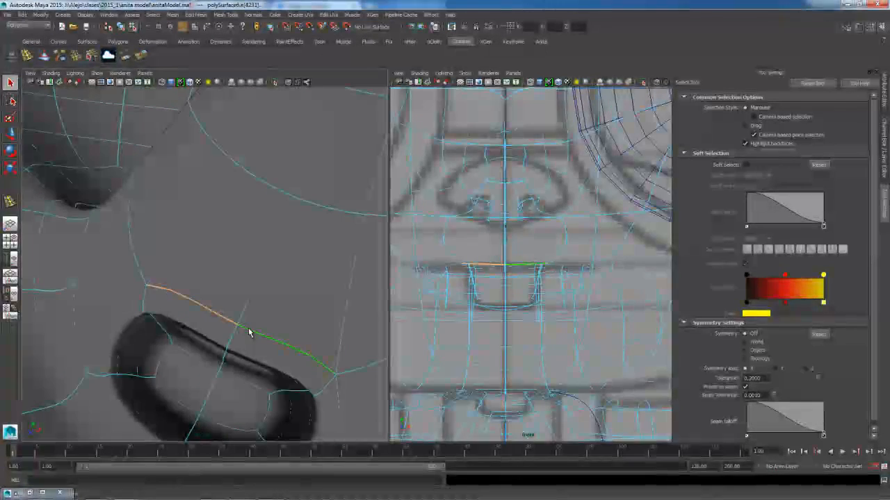
pyautogui.press('w')
pyautogui.moveTo(210, 384); pyautogui.dragTo(232, 359)
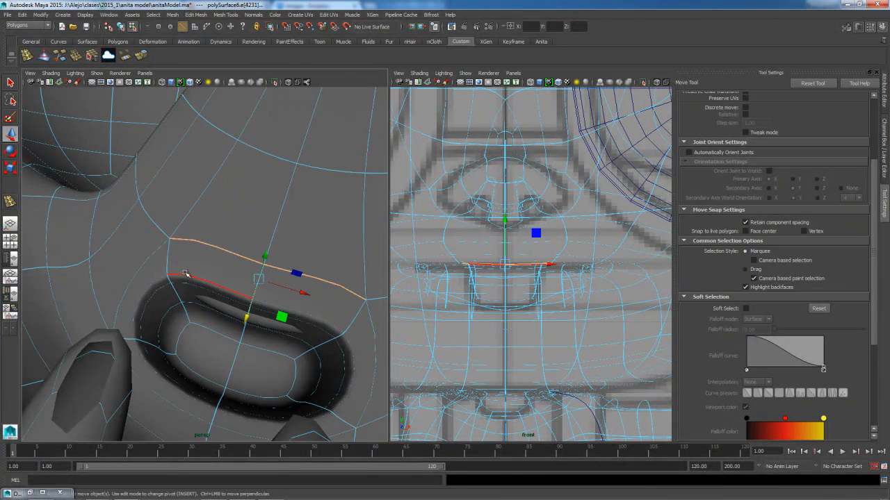
pyautogui.keyDown('alt'); pyautogui.moveTo(269, 304); pyautogui.dragTo(133, 175); pyautogui.keyUp('alt')
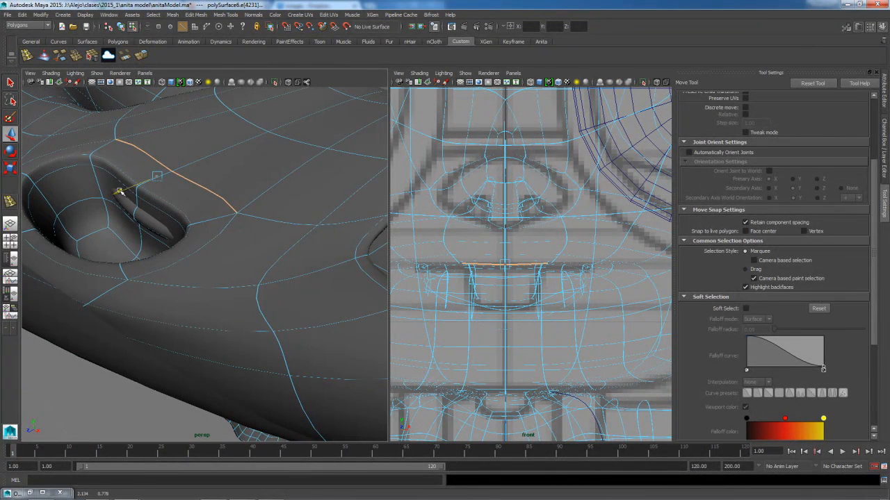
pyautogui.moveTo(139, 189); pyautogui.dragTo(207, 265)
# Insert an edge loop close to the tooth's lower end, and select the two mid-height front edges for scaling.
pyautogui.keyDown('alt'); pyautogui.moveTo(236, 222); pyautogui.dragTo(182, 210); pyautogui.keyUp('alt')
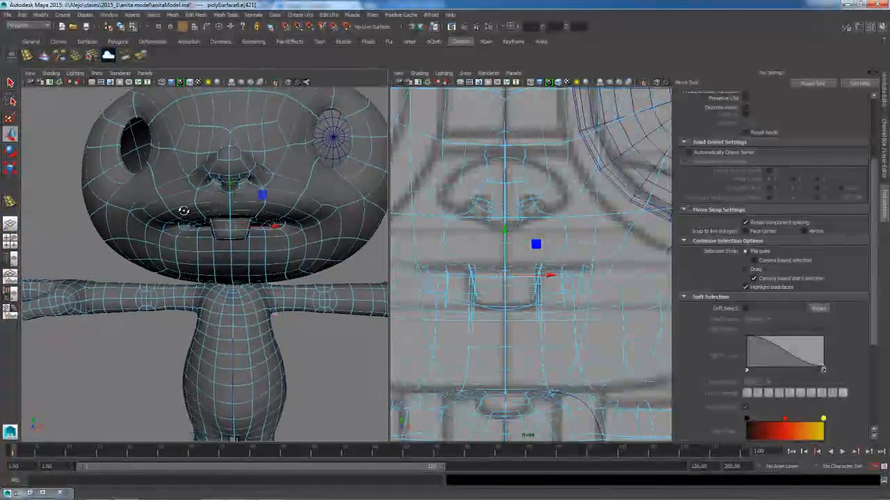
pyautogui.click(9, 202)
pyautogui.scroll(5, 278, 226)
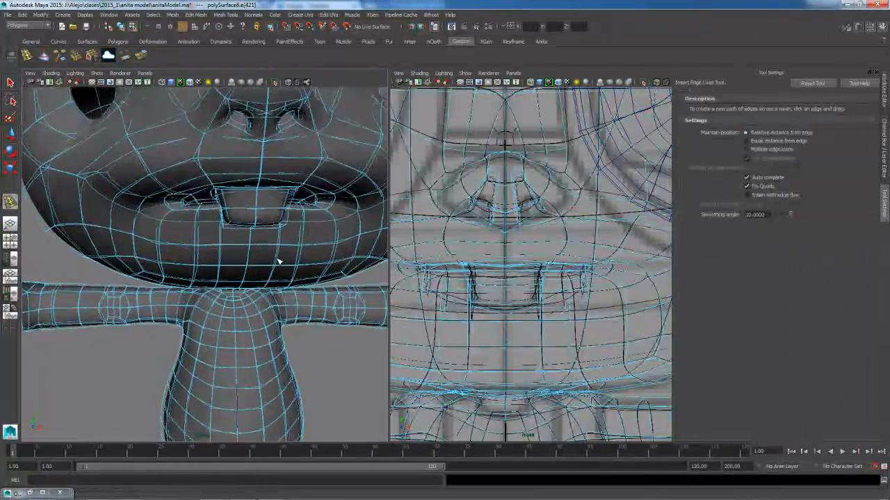
pyautogui.click(290, 223)
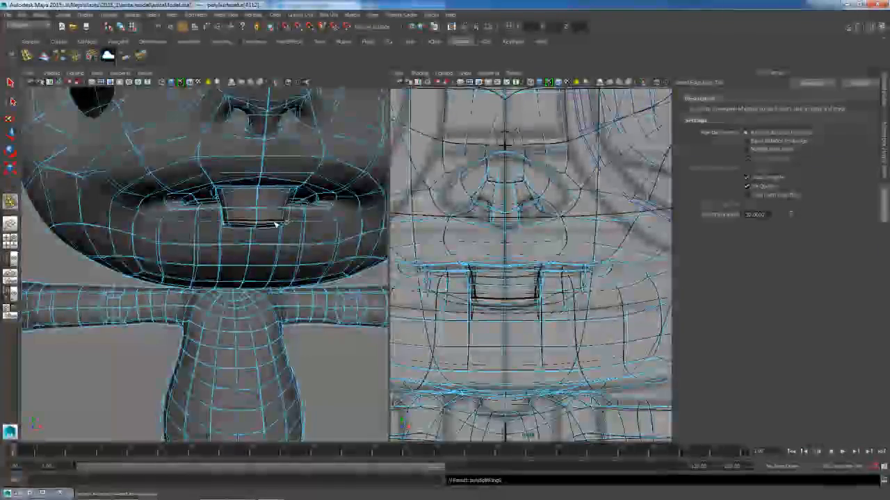
pyautogui.press('q')
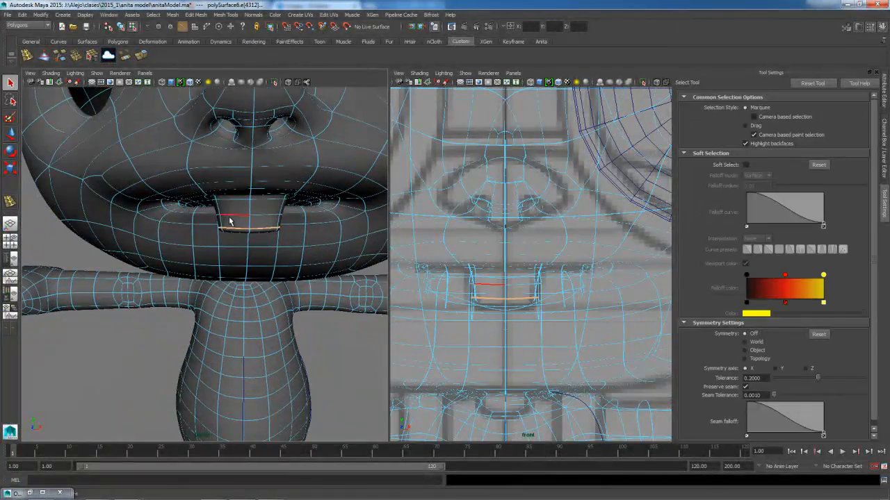
pyautogui.press('r')
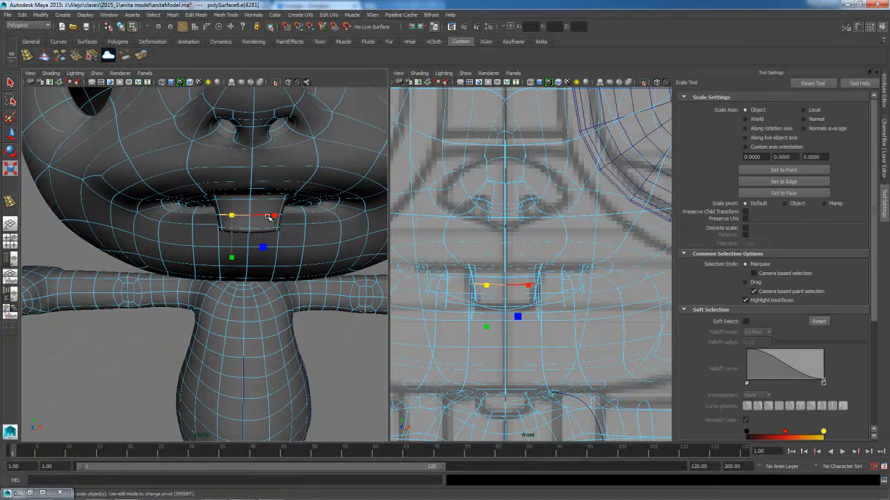
pyautogui.press('q')
pyautogui.click(268, 217)
pyautogui.press('r')
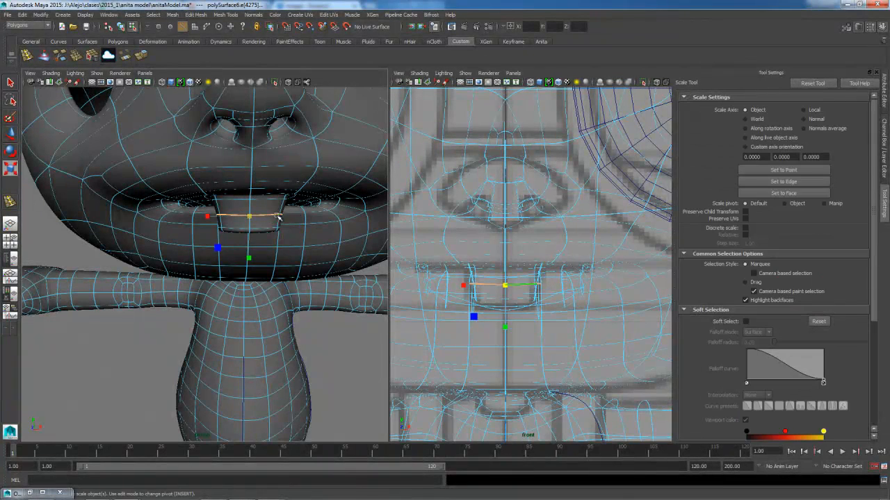
# Select the upper-lip vertices on both sides of the tooth's base and scale them farther apart along X.
pyautogui.keyDown('alt'); pyautogui.moveTo(231, 231); pyautogui.dragTo(276, 152); pyautogui.keyUp('alt')
pyautogui.moveTo(307, 172); pyautogui.dragTo(291, 168, button='right')
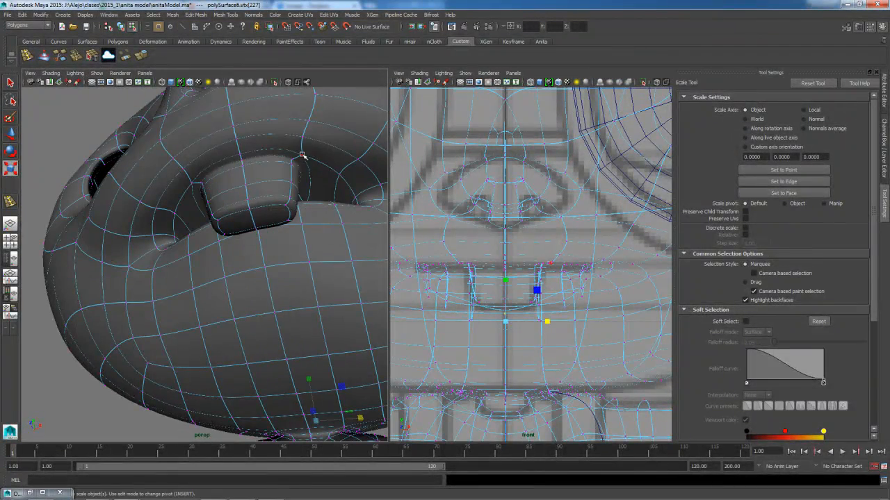
pyautogui.moveTo(284, 152); pyautogui.dragTo(265, 171)
pyautogui.keyDown('alt'); pyautogui.moveTo(205, 188); pyautogui.dragTo(252, 220); pyautogui.keyUp('alt')
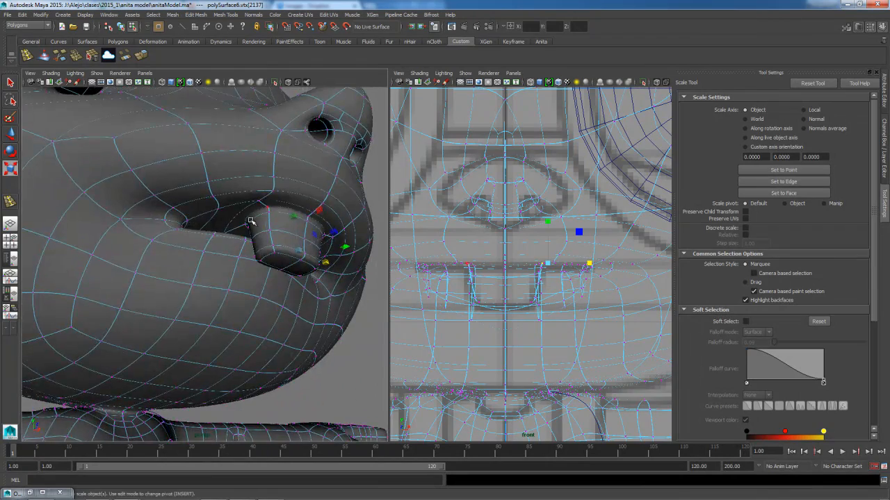
pyautogui.keyDown('shift'); pyautogui.click(243, 226); pyautogui.keyUp('shift')
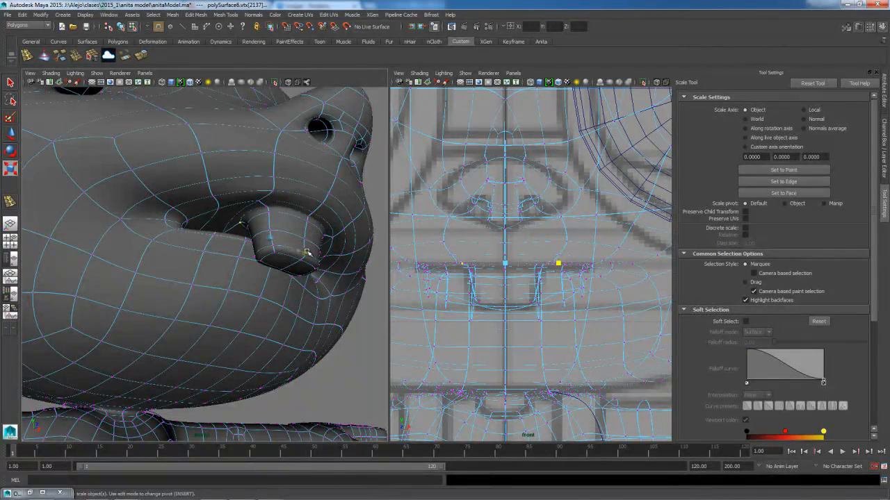
pyautogui.keyDown('alt'); pyautogui.moveTo(295, 253); pyautogui.dragTo(239, 257); pyautogui.keyUp('alt')
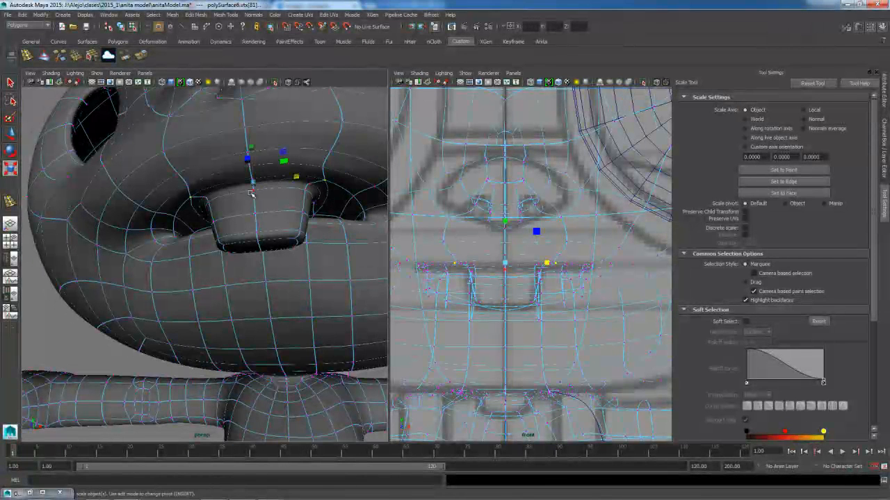
pyautogui.press('w')
# Show the side view again, move the tooth's lower front vertices along Z to follow the reference sketch, and return to object mode.
pyautogui.keyDown('alt'); pyautogui.moveTo(284, 176); pyautogui.dragTo(288, 238); pyautogui.keyUp('alt')
pyautogui.keyDown('alt'); pyautogui.moveTo(288, 239); pyautogui.dragTo(215, 234, button='right'); pyautogui.keyUp('alt')
pyautogui.keyDown('alt'); pyautogui.moveTo(214, 234); pyautogui.dragTo(164, 240); pyautogui.keyUp('alt')
pyautogui.moveTo(262, 170); pyautogui.dragTo(284, 158, button='right')
pyautogui.click(105, 271)
pyautogui.keyDown('alt'); pyautogui.moveTo(217, 275); pyautogui.dragTo(157, 282); pyautogui.keyUp('alt')
pyautogui.keyDown('alt'); pyautogui.moveTo(157, 282); pyautogui.dragTo(202, 303, button='right'); pyautogui.keyUp('alt')
pyautogui.press('space')
pyautogui.moveTo(537, 271); pyautogui.dragTo(557, 271)
pyautogui.keyDown('alt'); pyautogui.moveTo(511, 265); pyautogui.dragTo(538, 274, button='right'); pyautogui.keyUp('alt')
pyautogui.moveTo(513, 231); pyautogui.dragTo(480, 234, button='right')
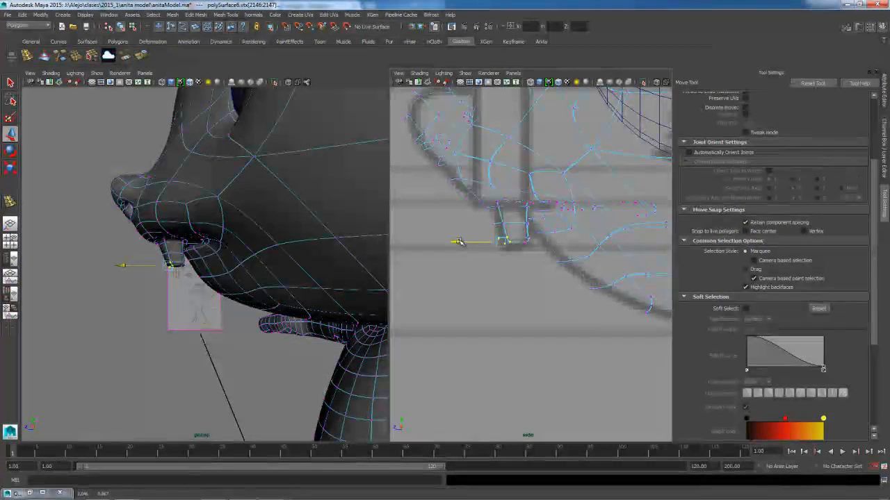
pyautogui.keyDown('alt'); pyautogui.moveTo(148, 251); pyautogui.dragTo(183, 262); pyautogui.keyUp('alt')
pyautogui.moveTo(271, 199); pyautogui.dragTo(286, 194, button='right')
# Inspect the whole character from the side, front and three-quarter angles in the perspective view.
pyautogui.scroll(-5, 272, 222)
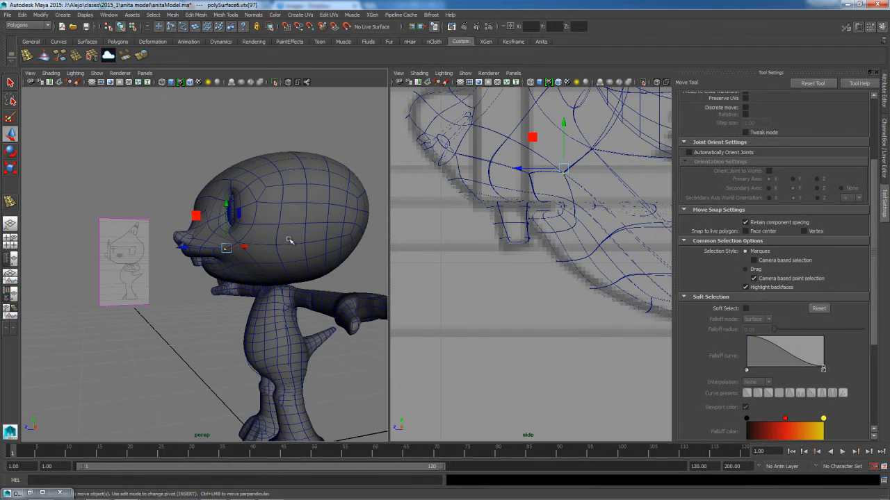
pyautogui.click(289, 241)
pyautogui.keyDown('alt'); pyautogui.moveTo(290, 240); pyautogui.dragTo(310, 274); pyautogui.keyUp('alt')
pyautogui.keyDown('alt'); pyautogui.moveTo(310, 274); pyautogui.dragTo(290, 241, button='middle'); pyautogui.keyUp('alt')
pyautogui.click(333, 242)
pyautogui.keyDown('alt'); pyautogui.moveTo(332, 242); pyautogui.dragTo(263, 236); pyautogui.keyUp('alt')
pyautogui.scroll(-5, 277, 253)
pyautogui.scroll(1, 242, 234)
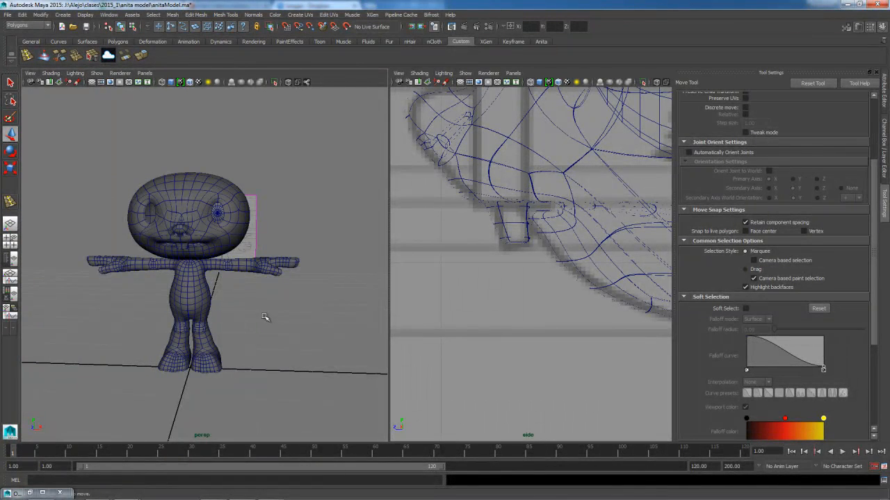
pyautogui.keyDown('alt'); pyautogui.moveTo(290, 301); pyautogui.dragTo(325, 298); pyautogui.keyUp('alt')
pyautogui.keyDown('alt'); pyautogui.moveTo(348, 267); pyautogui.dragTo(299, 311); pyautogui.keyUp('alt')
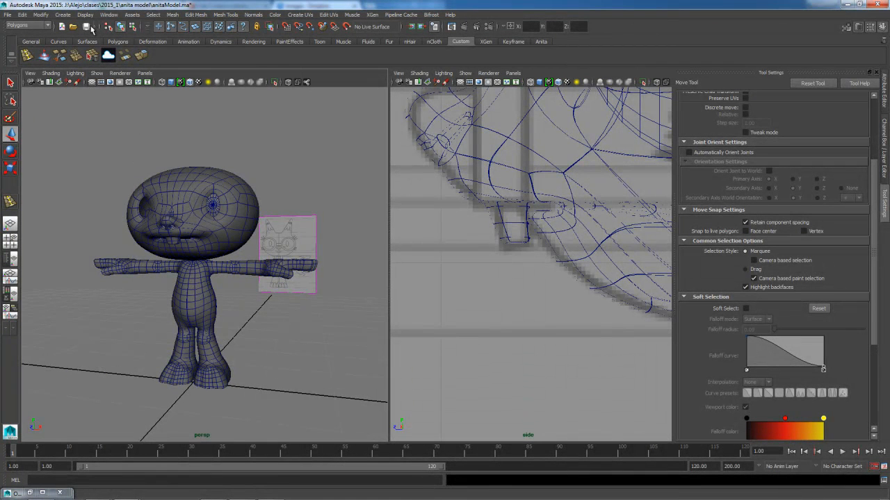